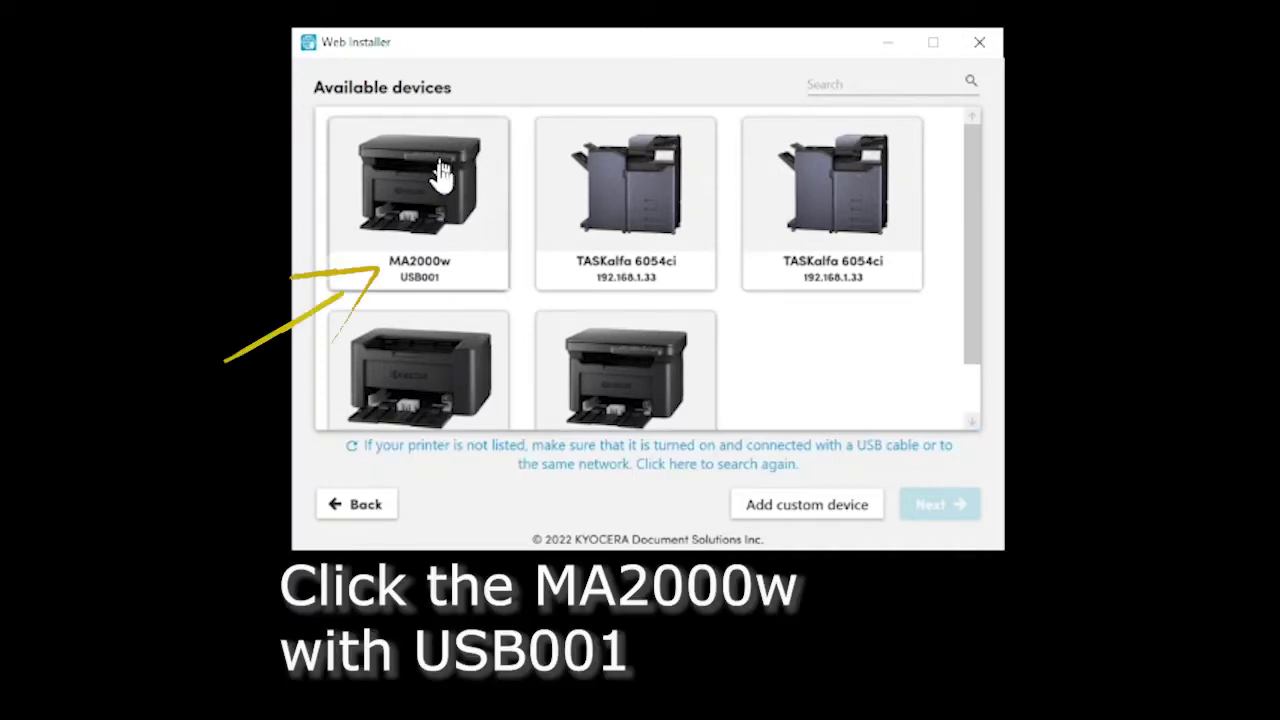
Step: Select the MA2000w on USB001 and install all of its listed driver and utility components
left_click(408, 218)
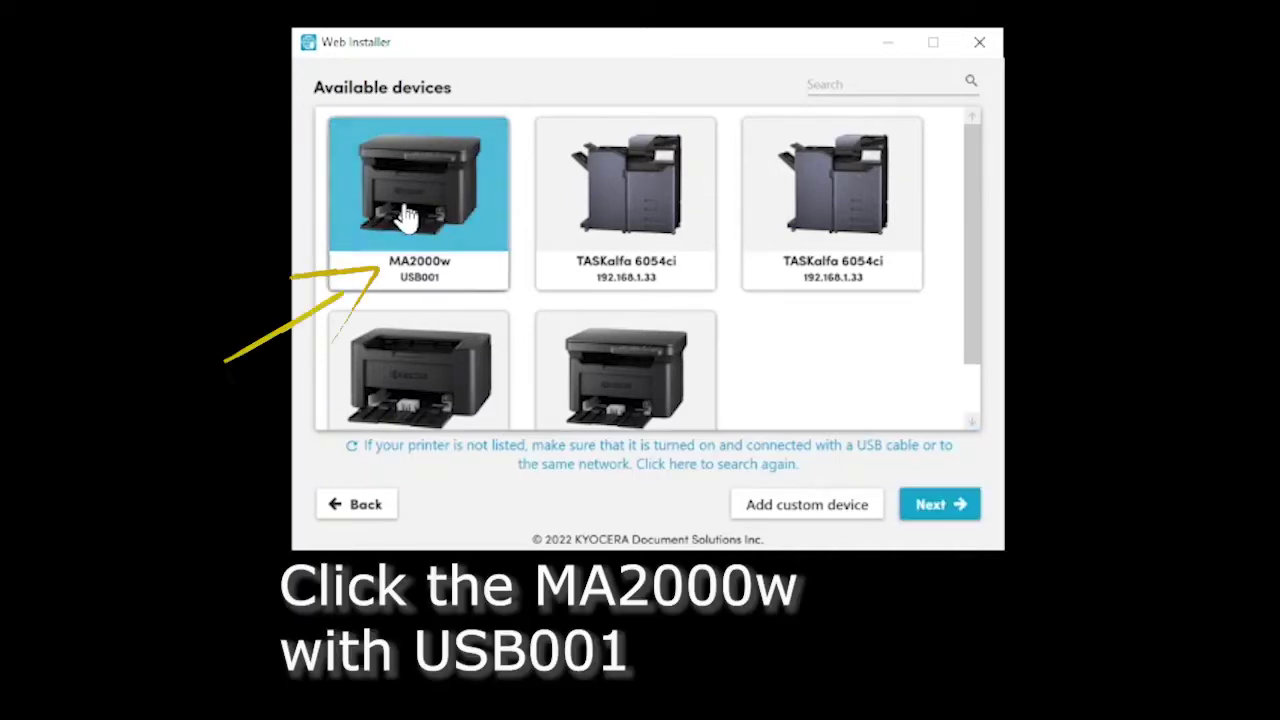
left_click(938, 504)
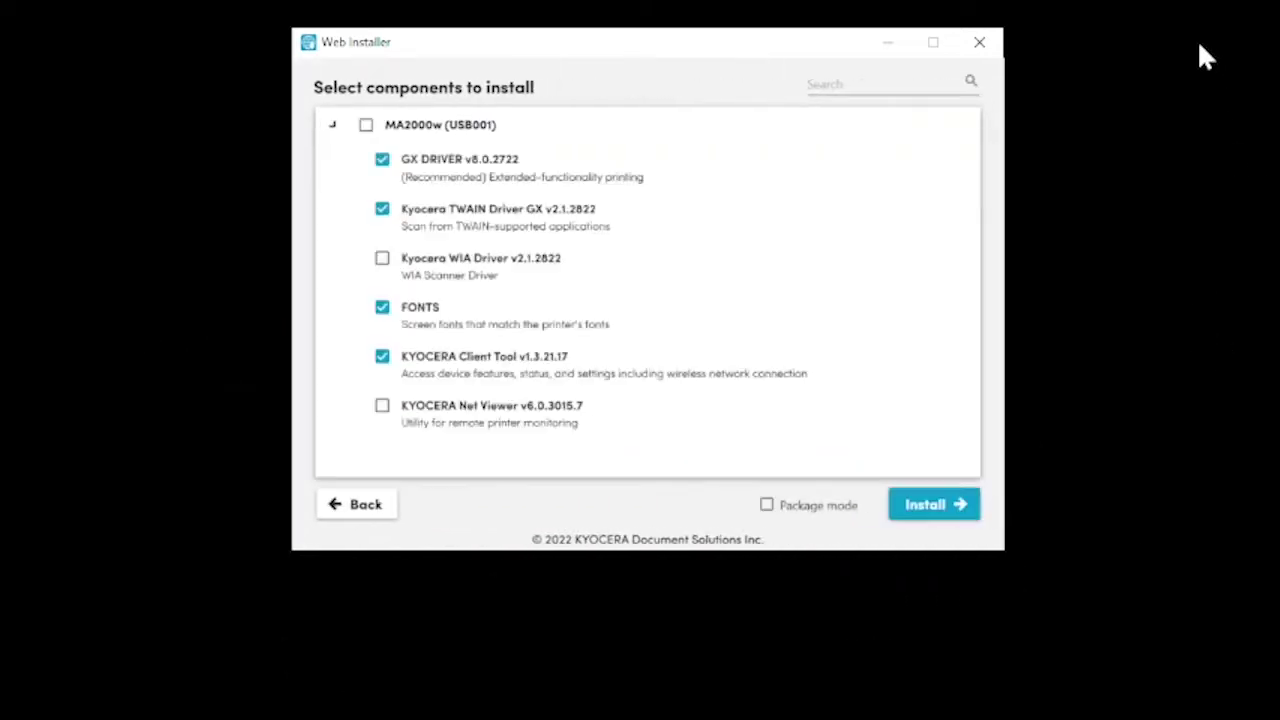
left_click(368, 127)
left_click(943, 513)
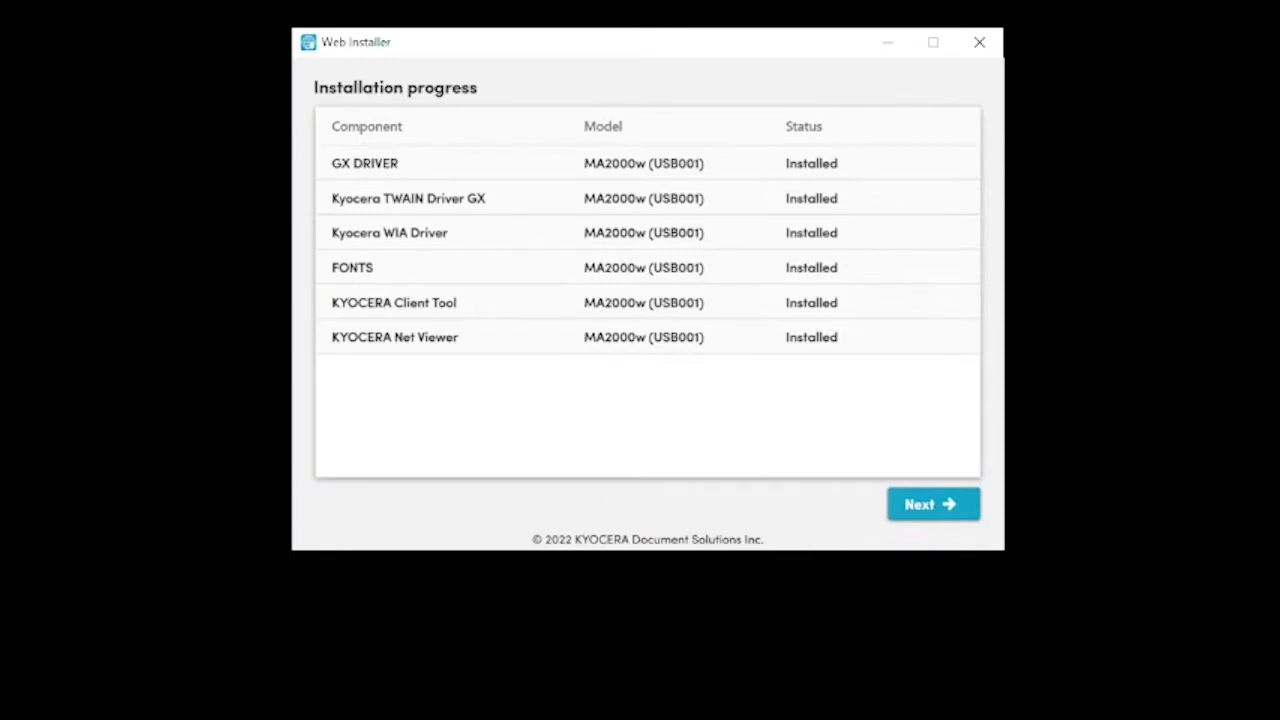
Step: Continue to the printer configuration, print a test page, and open the Client Tool for the MA2000w
left_click(949, 507)
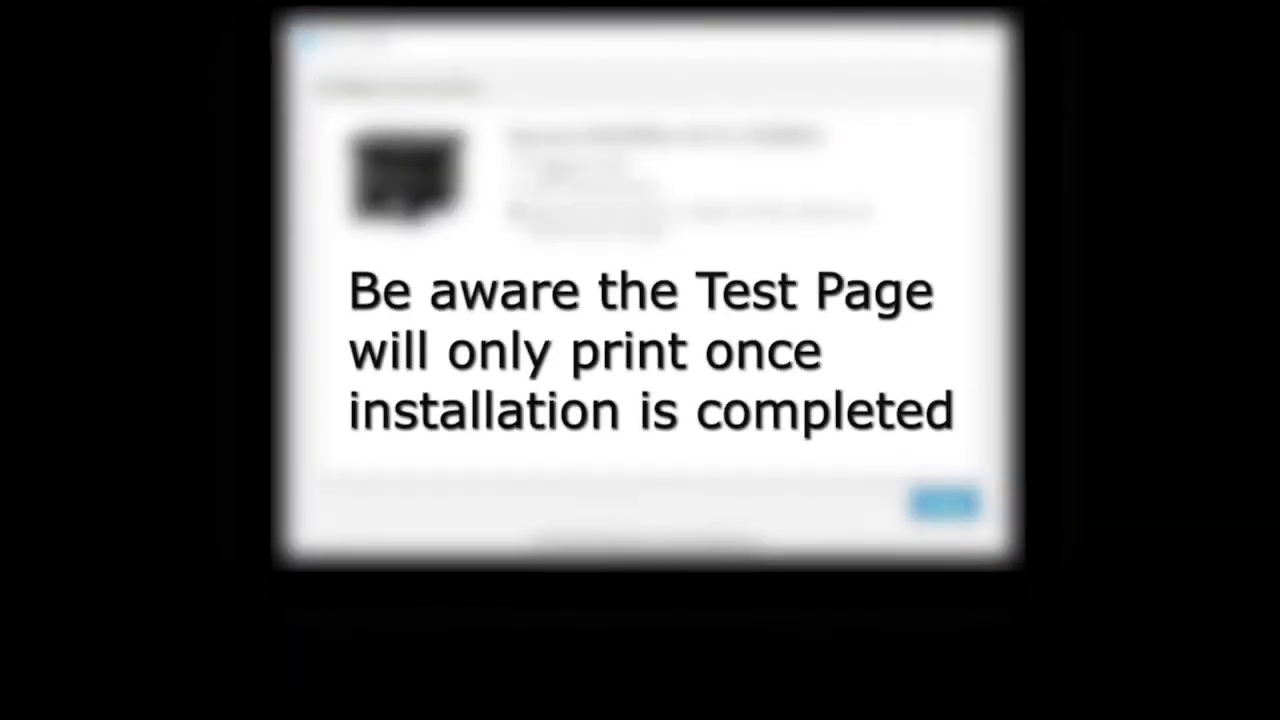
left_click(545, 164)
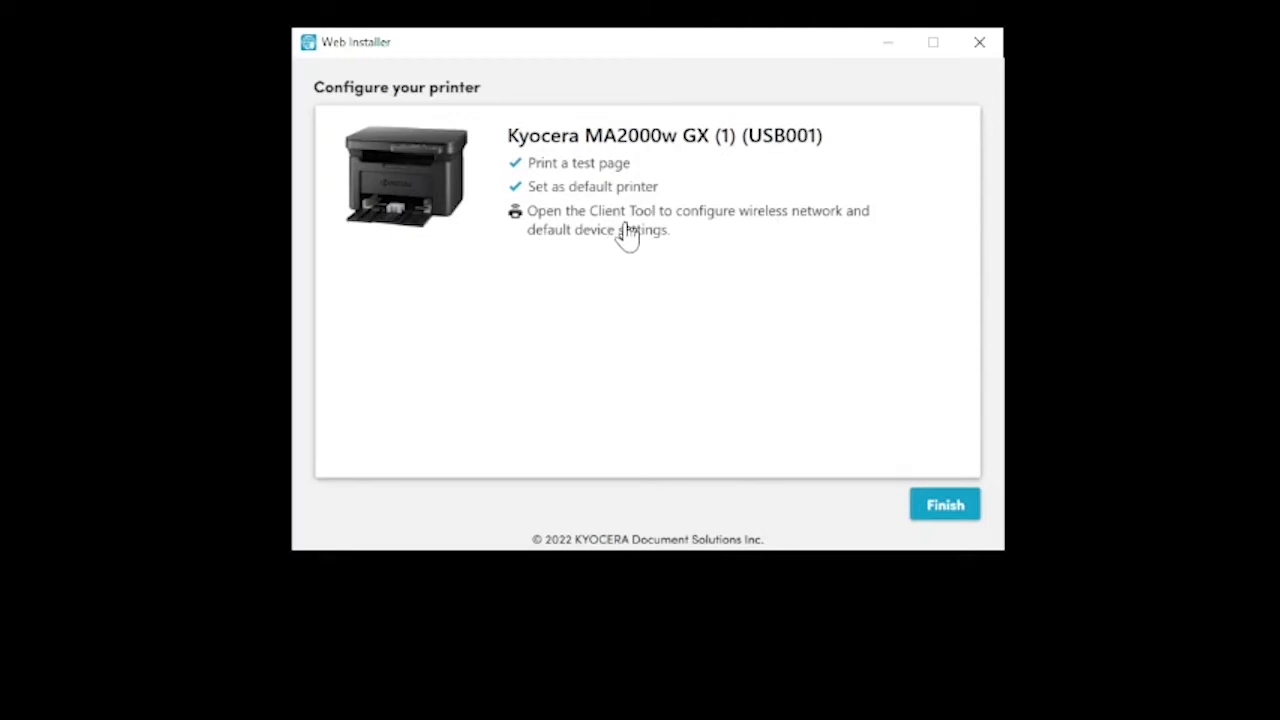
left_click(514, 213)
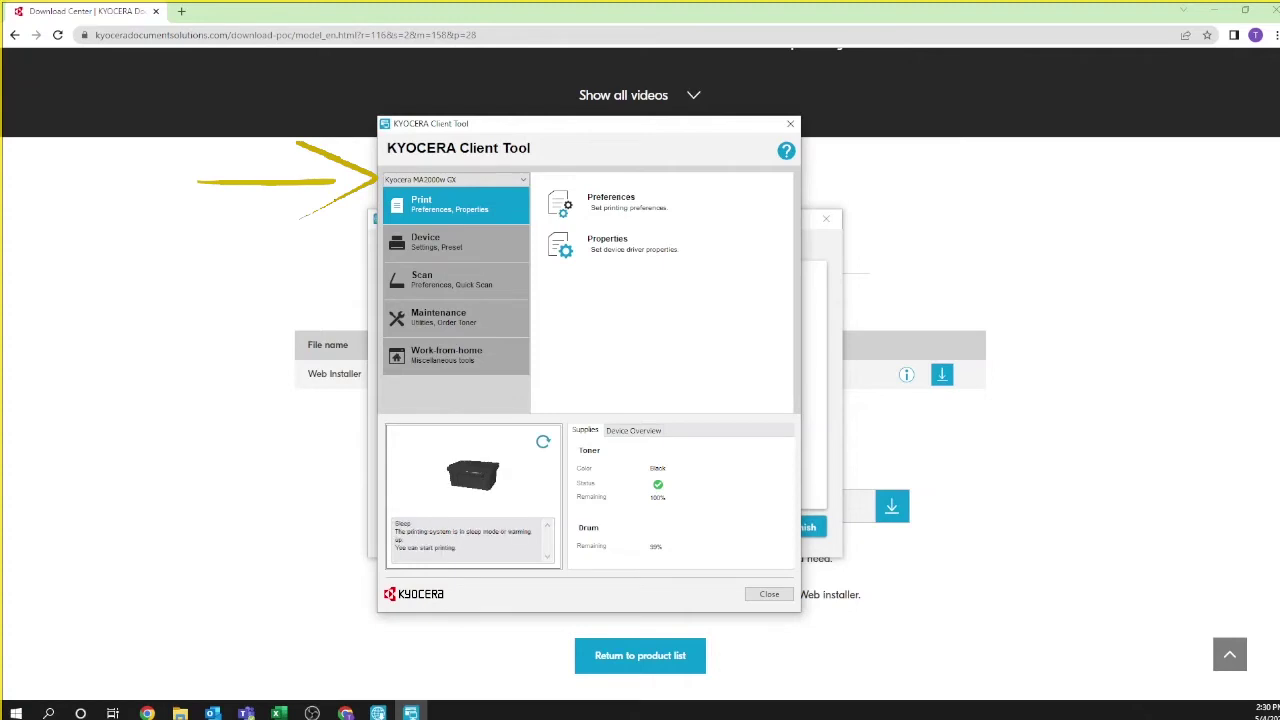
Step: Open the scan preferences for the Kyocera MA2000w GX and choose Letter original size with Full color scanning
left_click(522, 180)
left_click(527, 190)
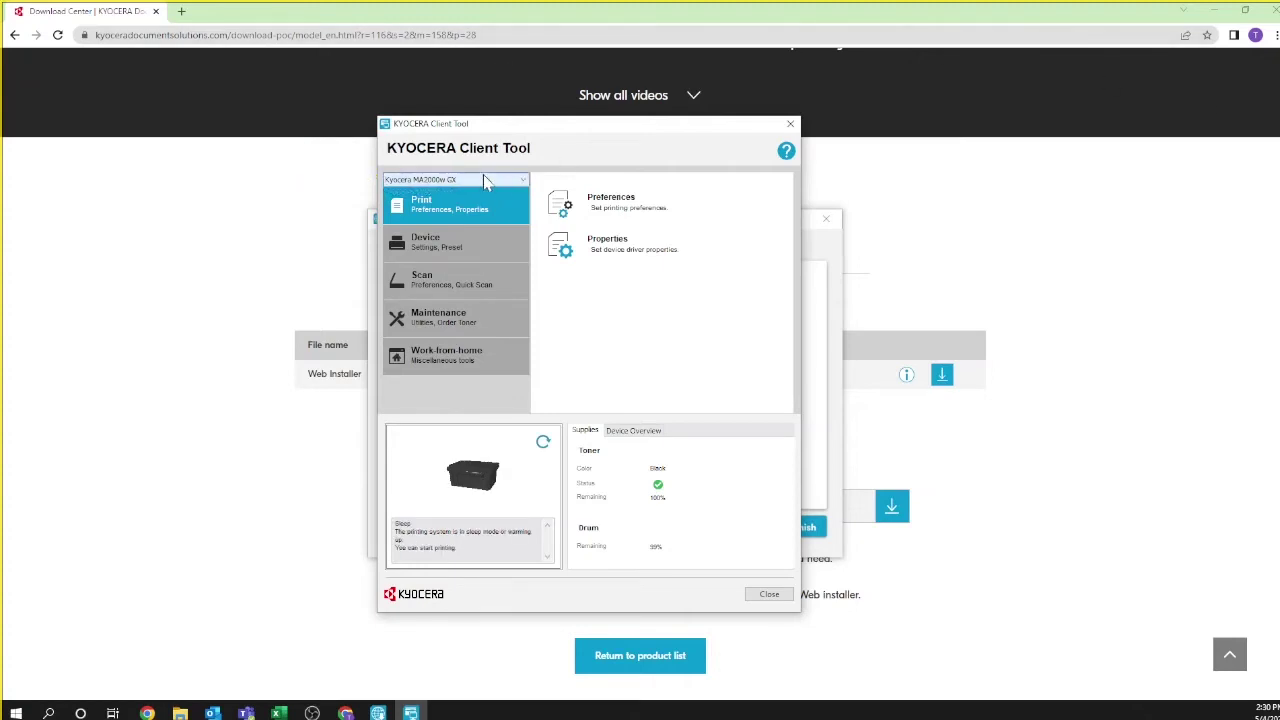
left_click(470, 283)
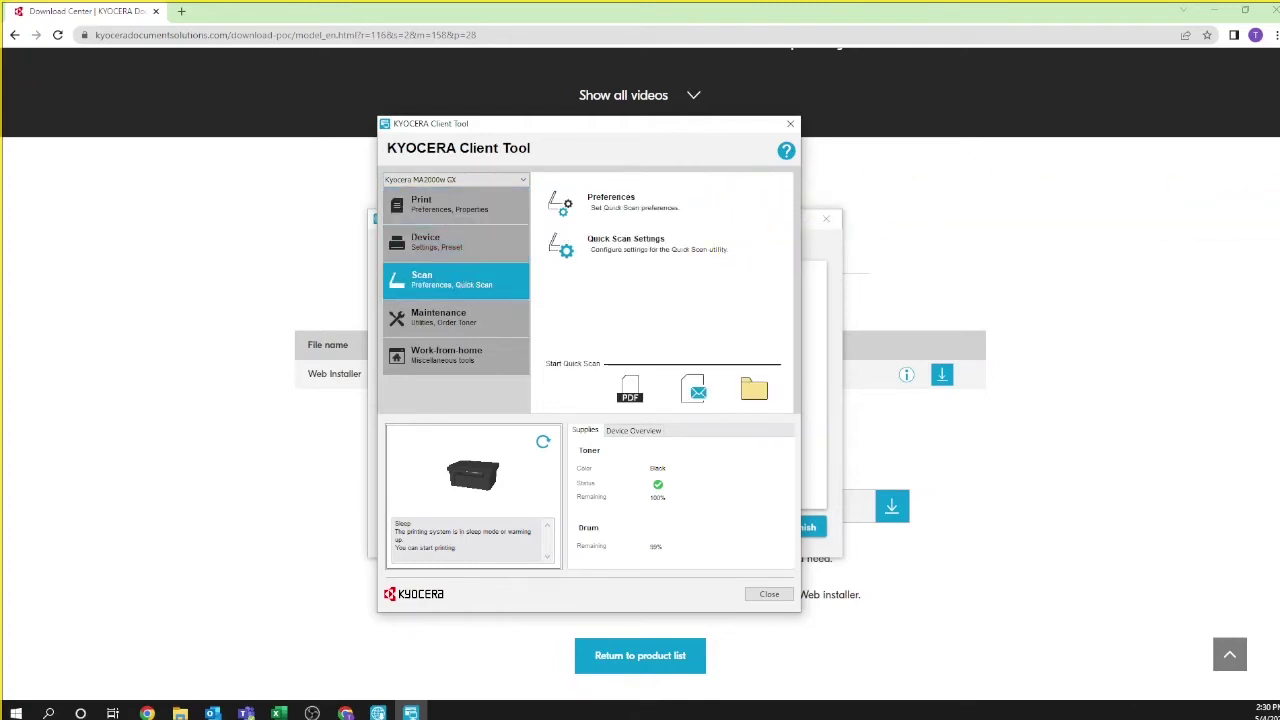
left_click(666, 200)
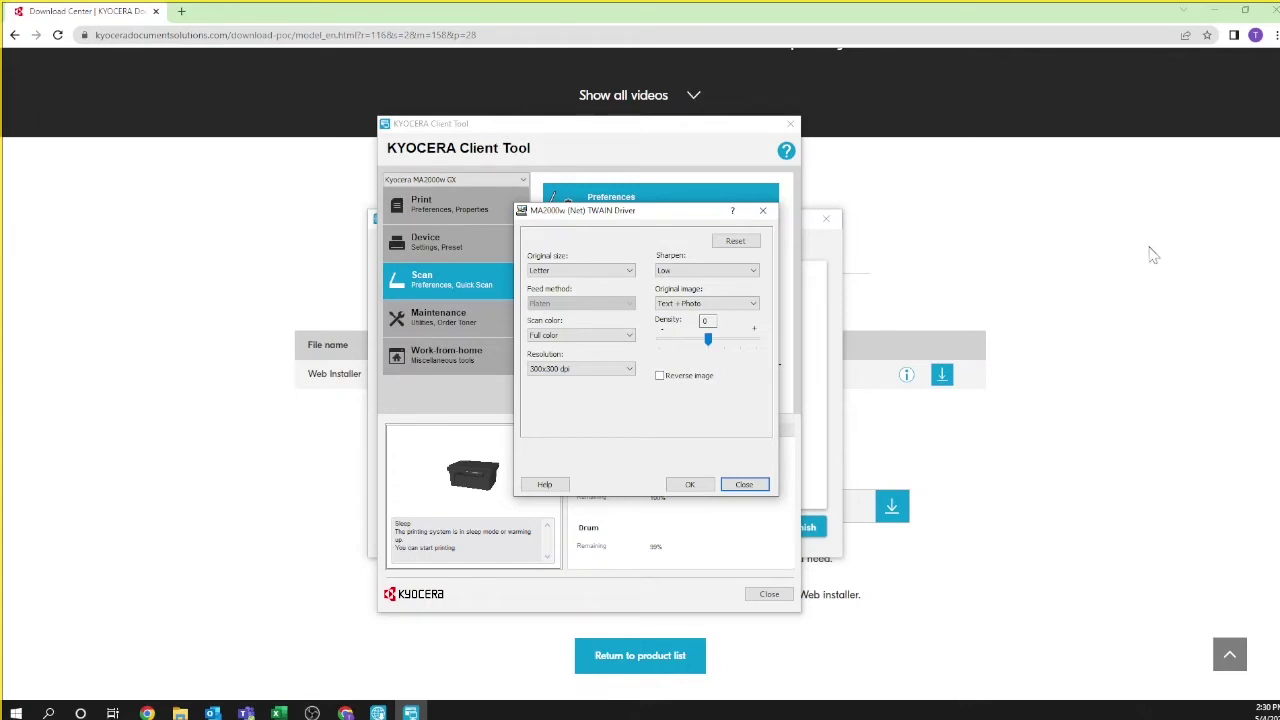
left_click(605, 271)
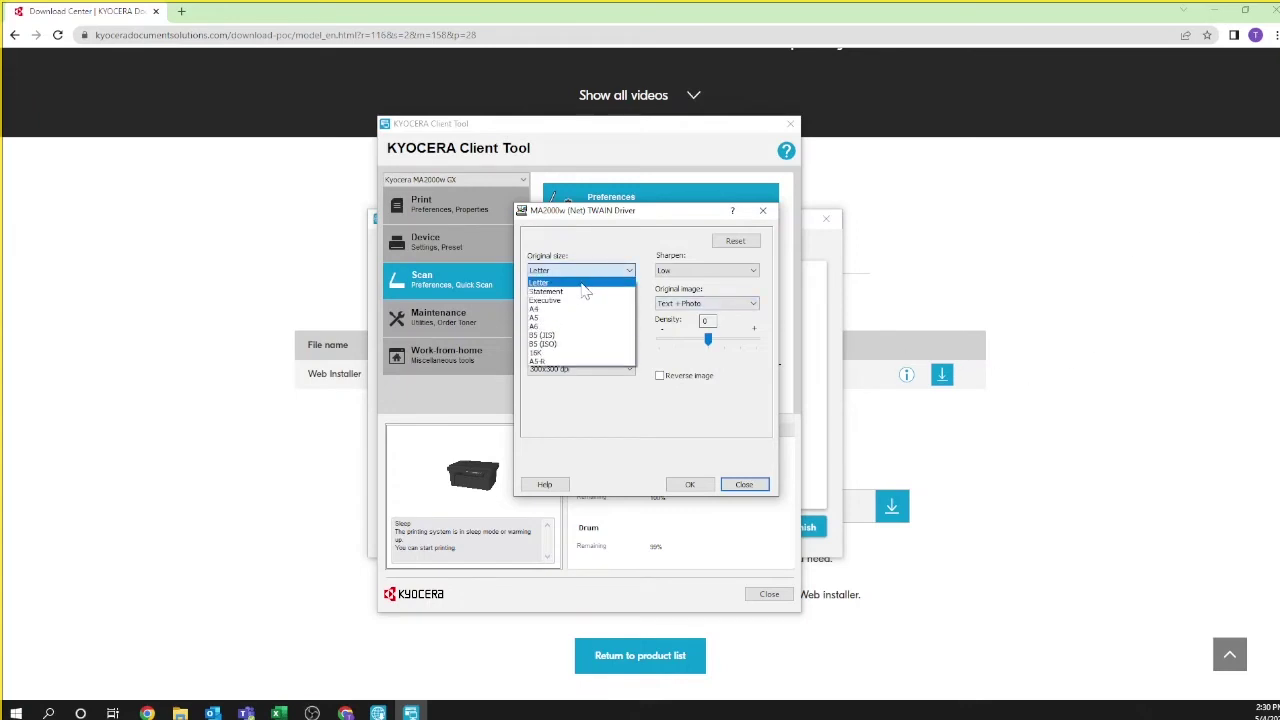
left_click(628, 270)
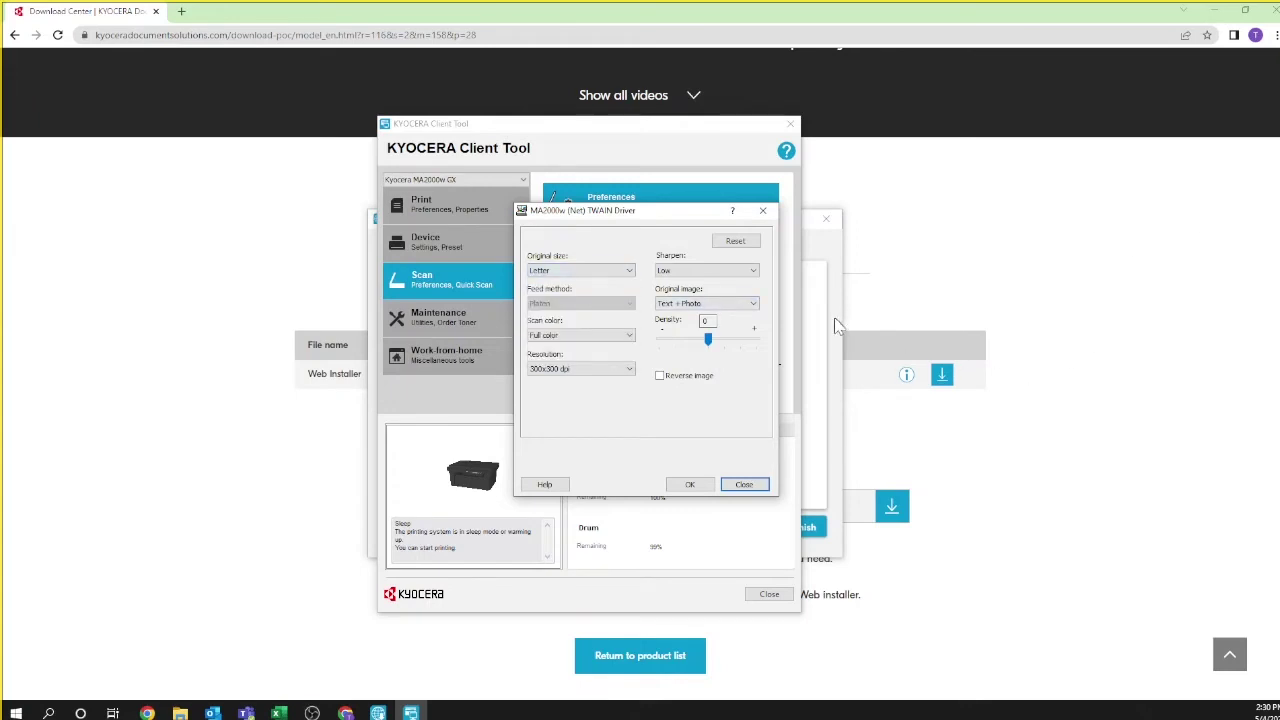
left_click(615, 340)
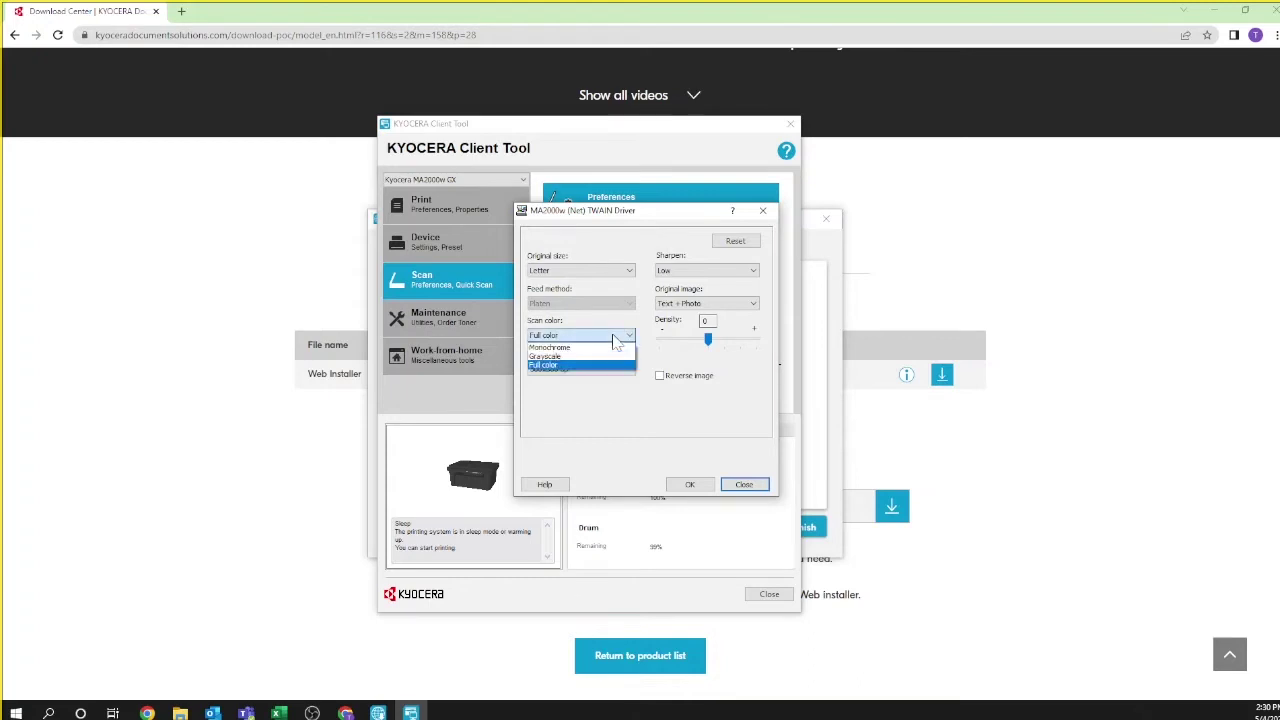
left_click(600, 366)
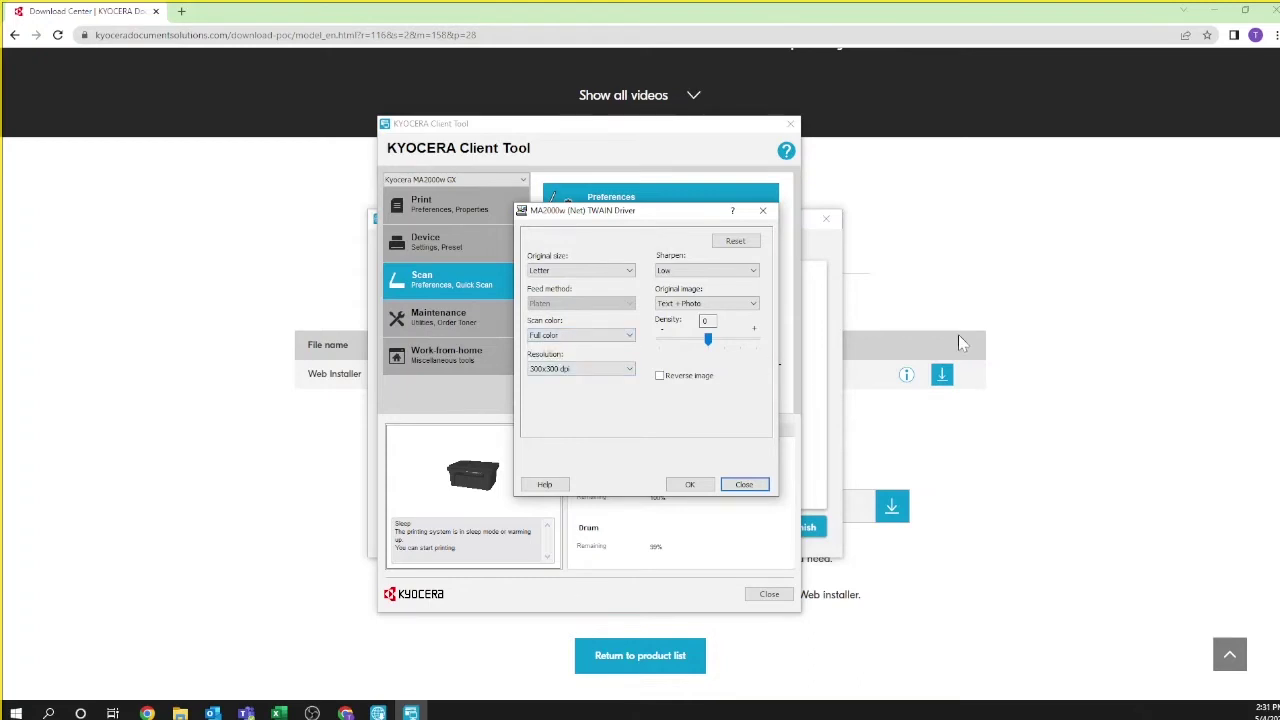
Step: Set the scan resolution to 600x600 dpi, sharpen to Low and original image to Text + Photo, and save the preferences
left_click(630, 370)
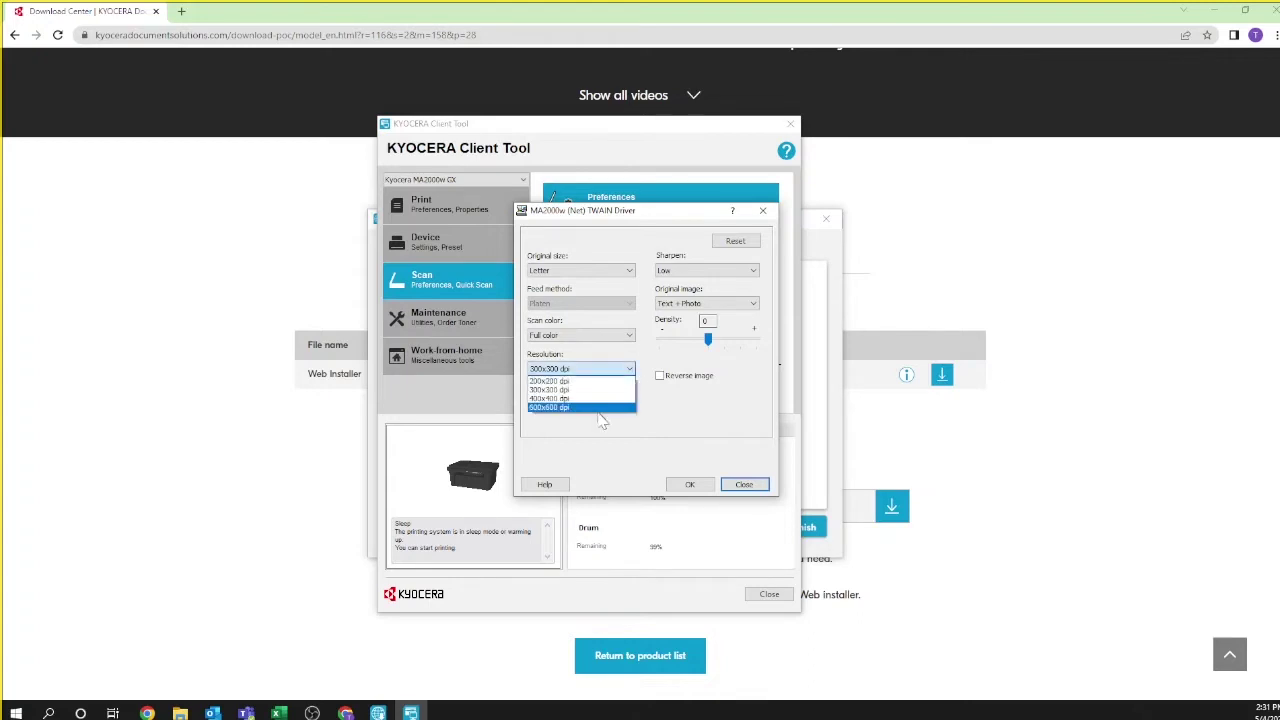
left_click(680, 418)
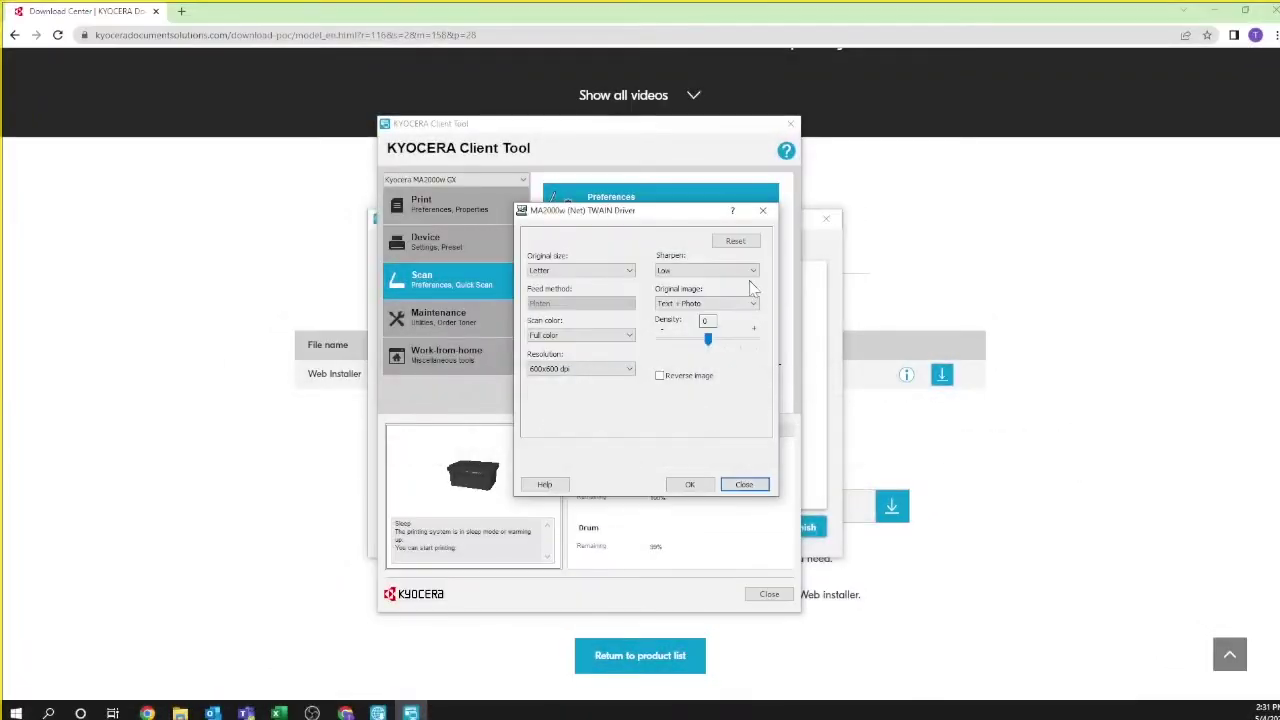
left_click(753, 276)
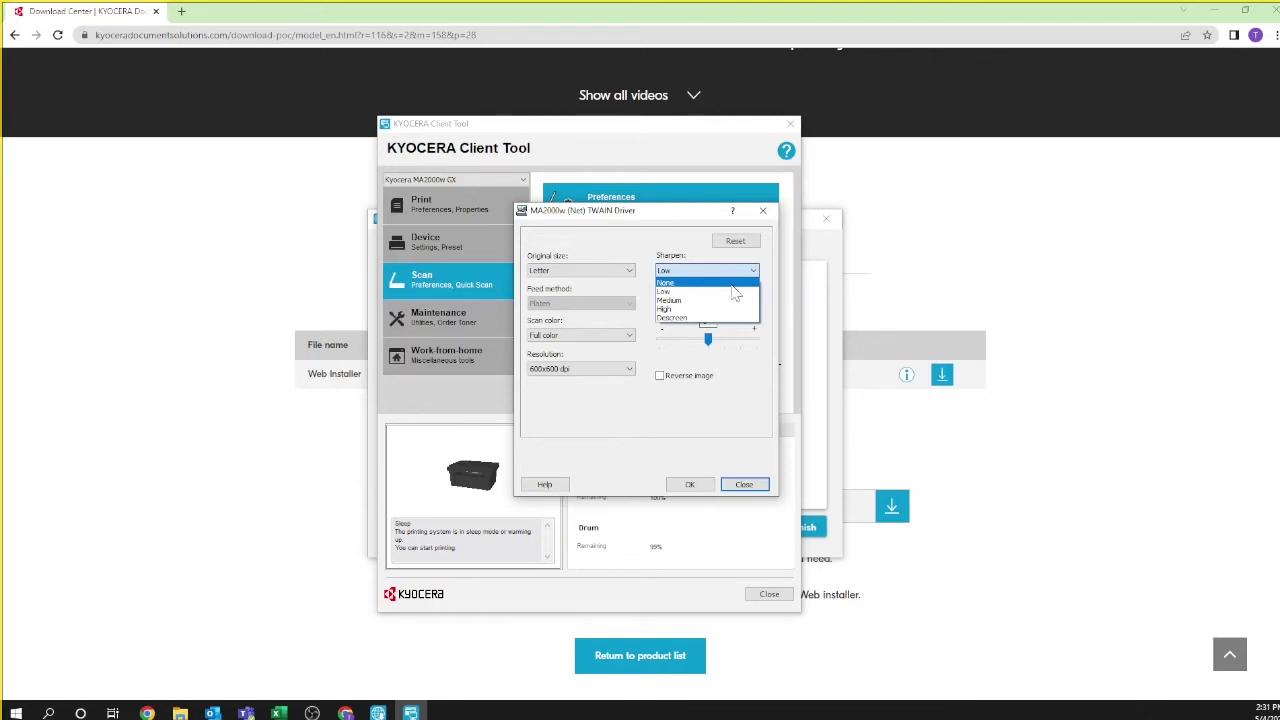
left_click(717, 292)
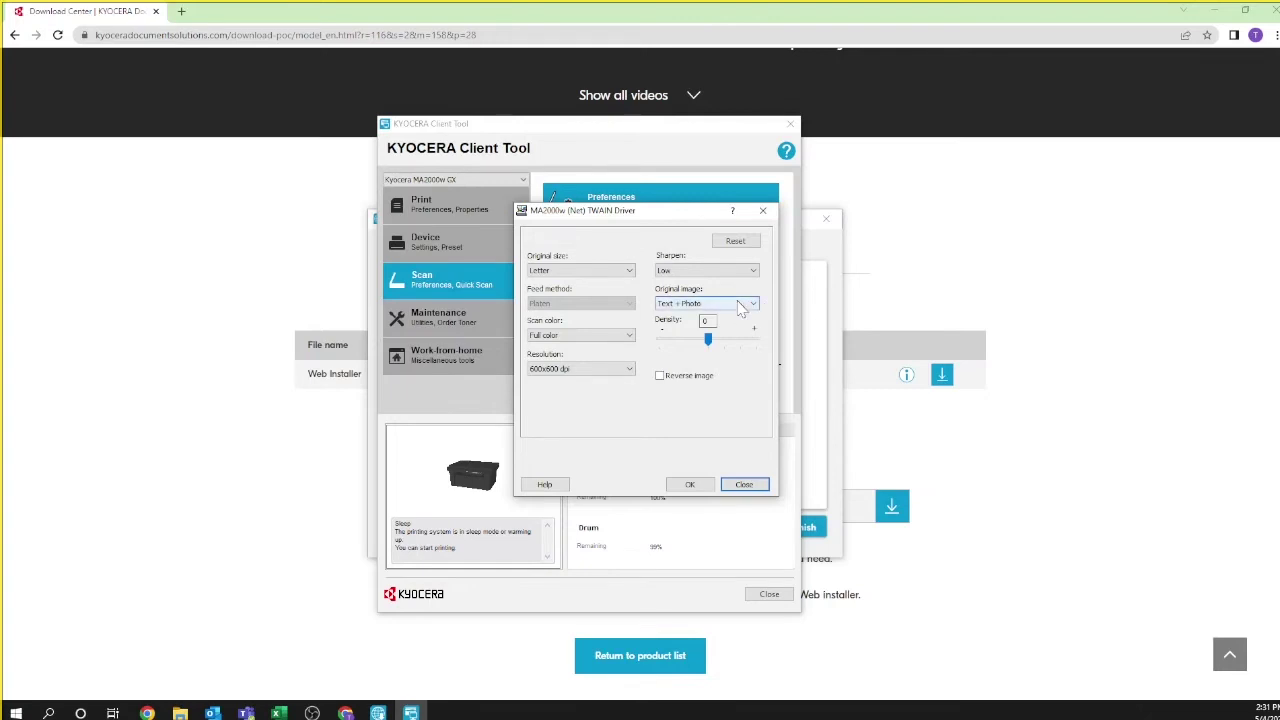
left_click(740, 306)
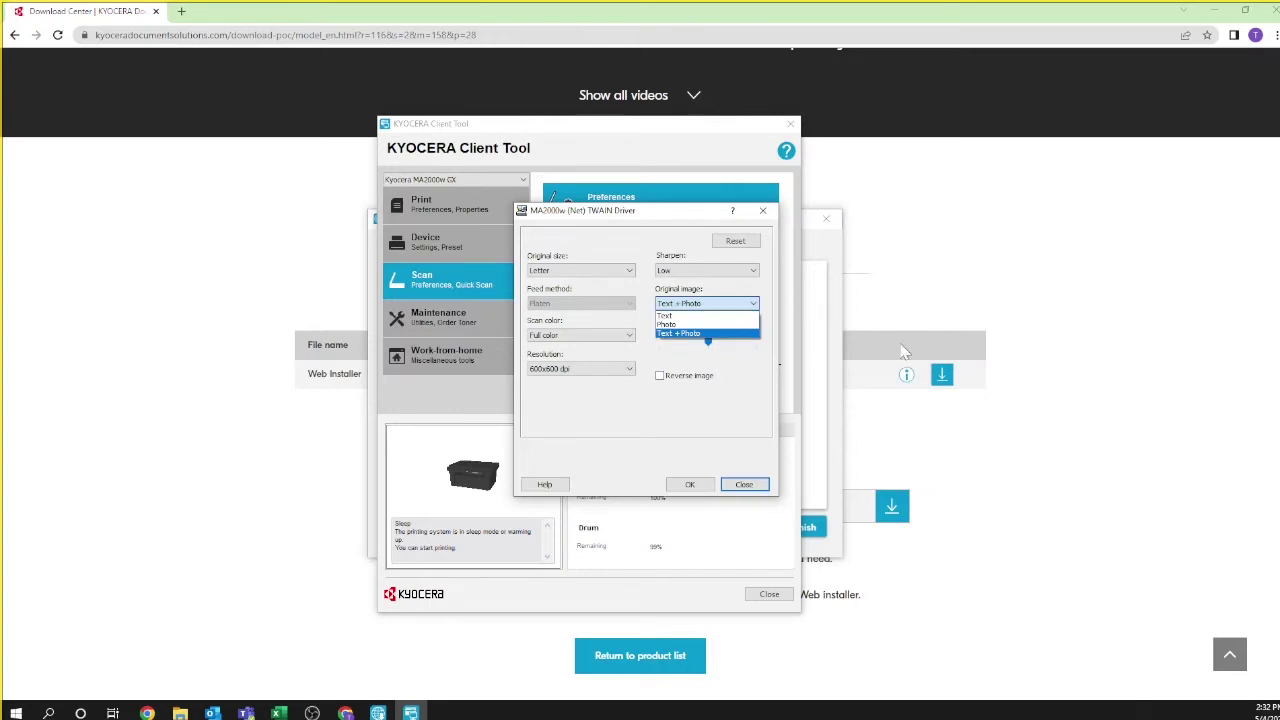
left_click(745, 398)
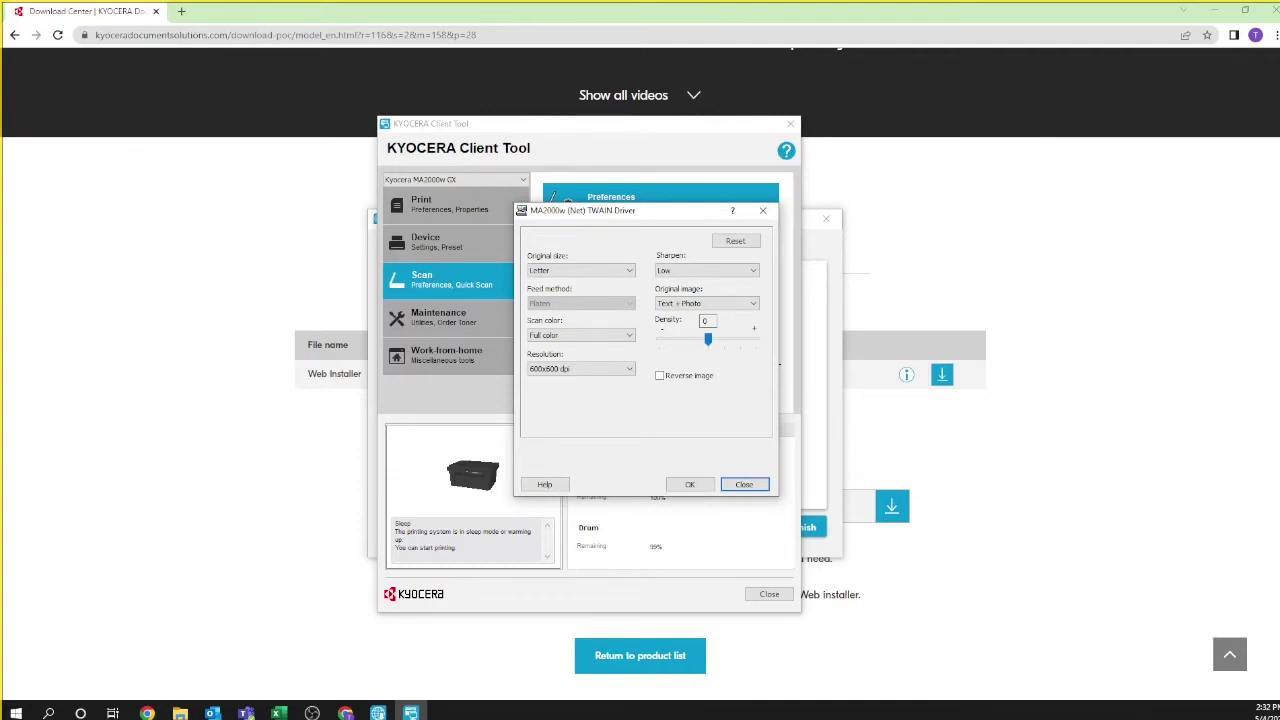
left_click(690, 485)
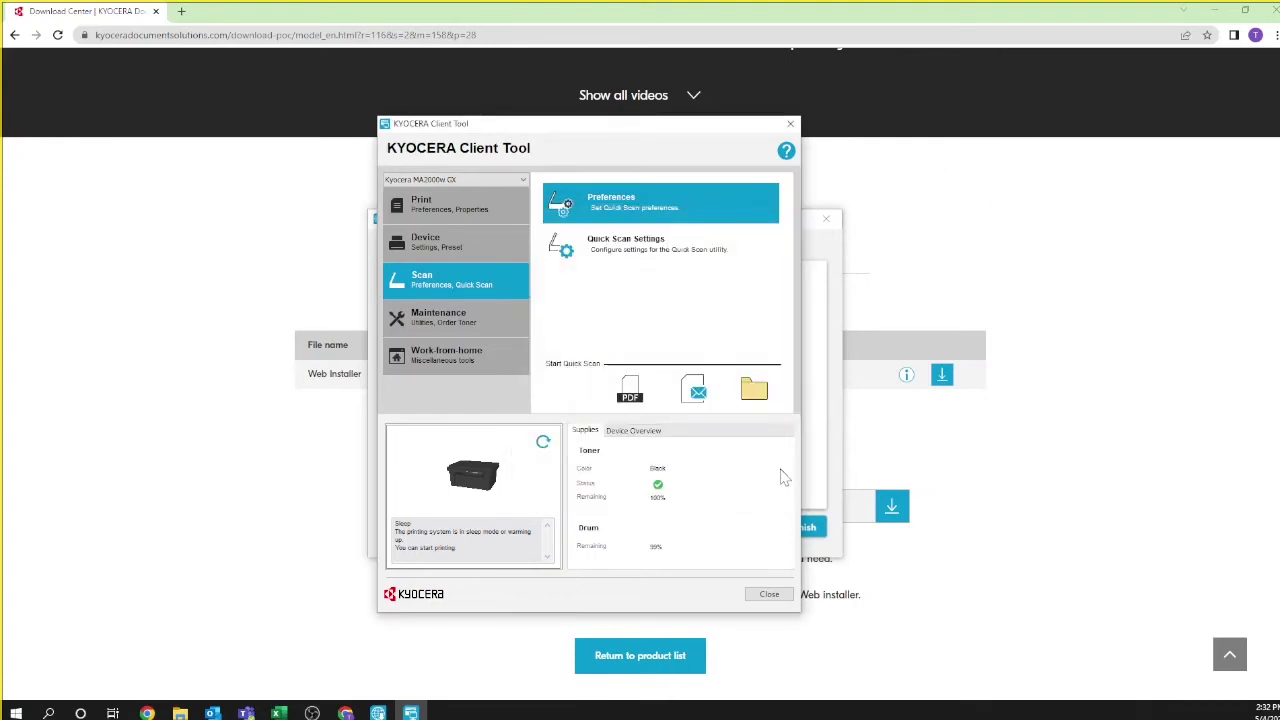
Step: Choose PDF as the file format in the Quick Scan settings and apply it
left_click(645, 252)
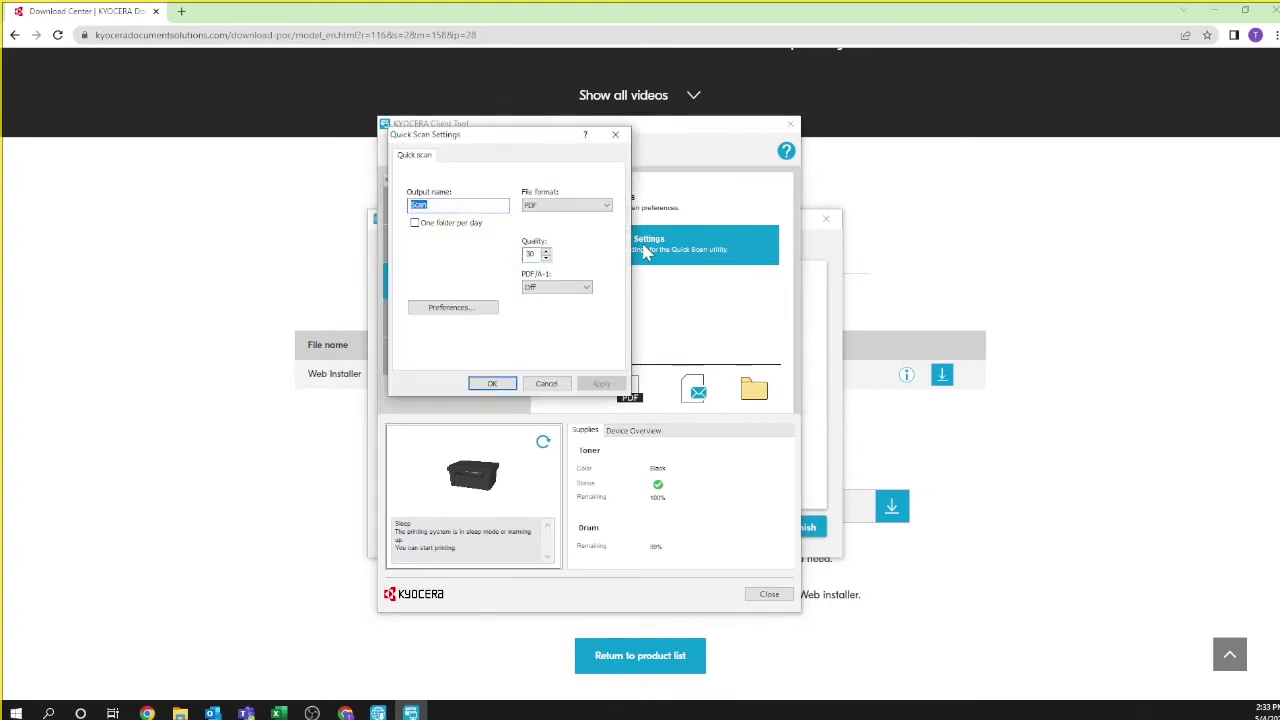
left_click(566, 207)
left_click(575, 266)
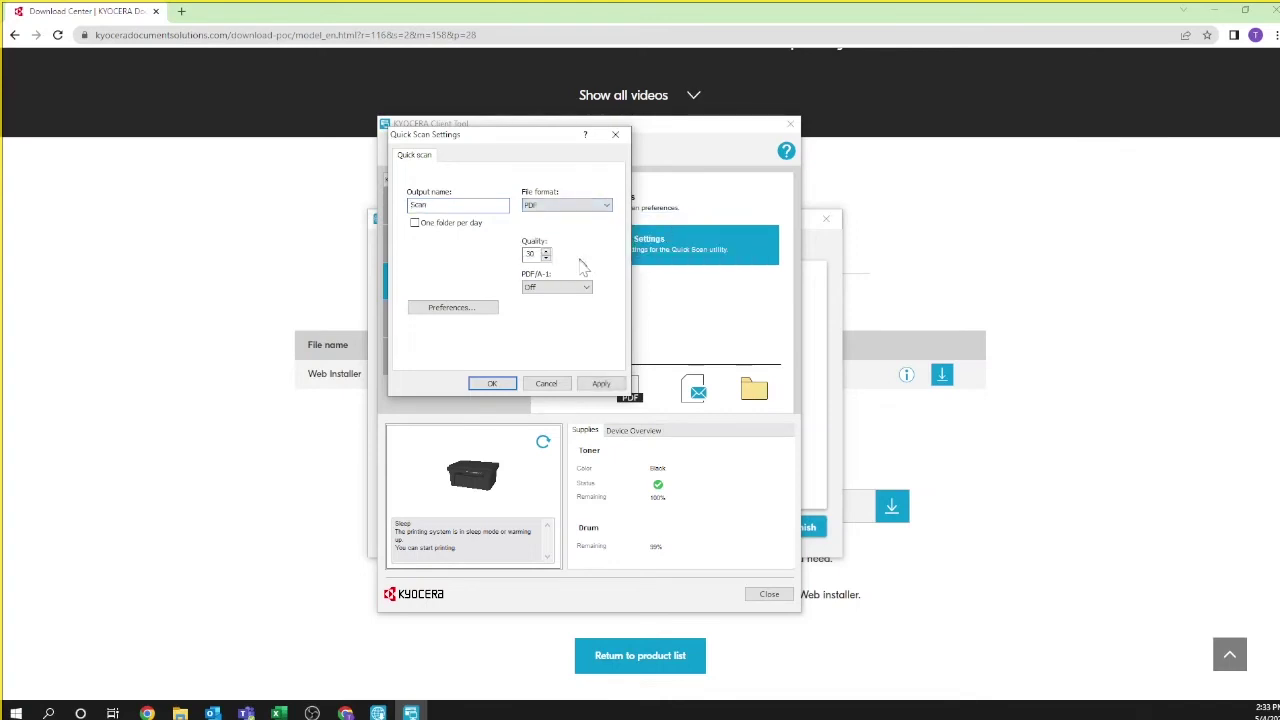
left_click(600, 383)
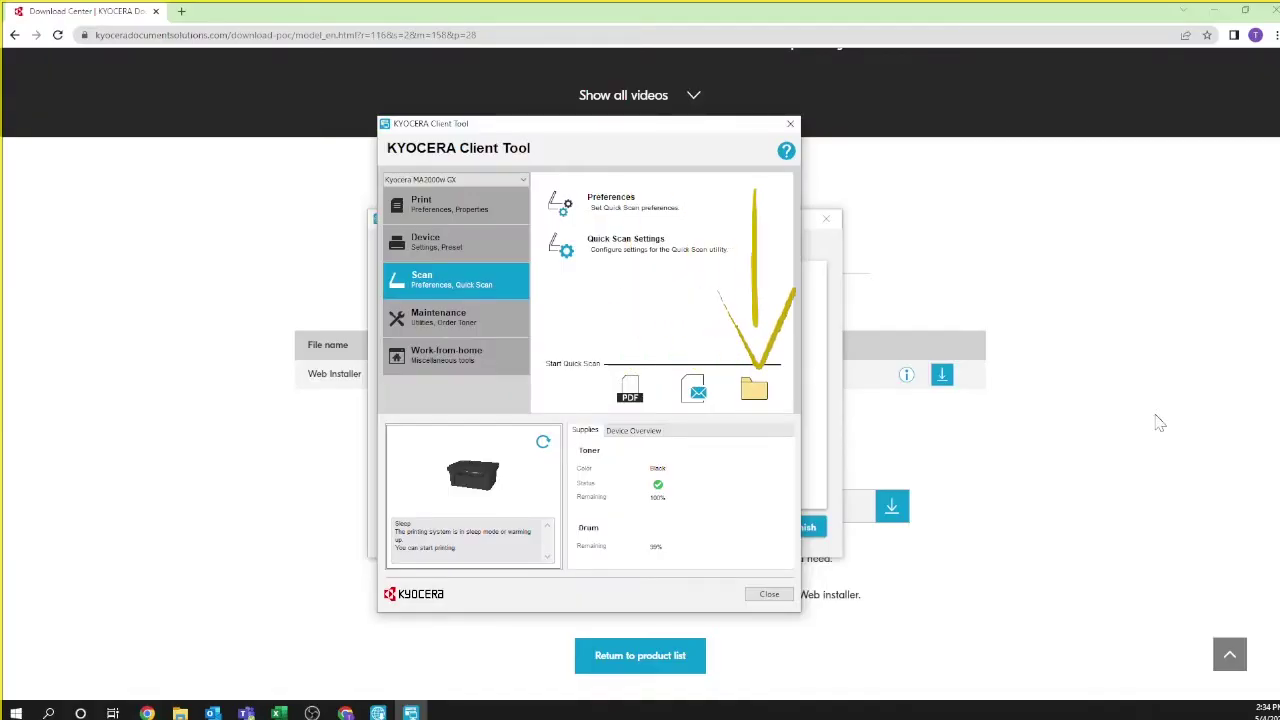
Step: Run a quick scan to PDF and save it in Documents as myfirstscan
left_click(630, 390)
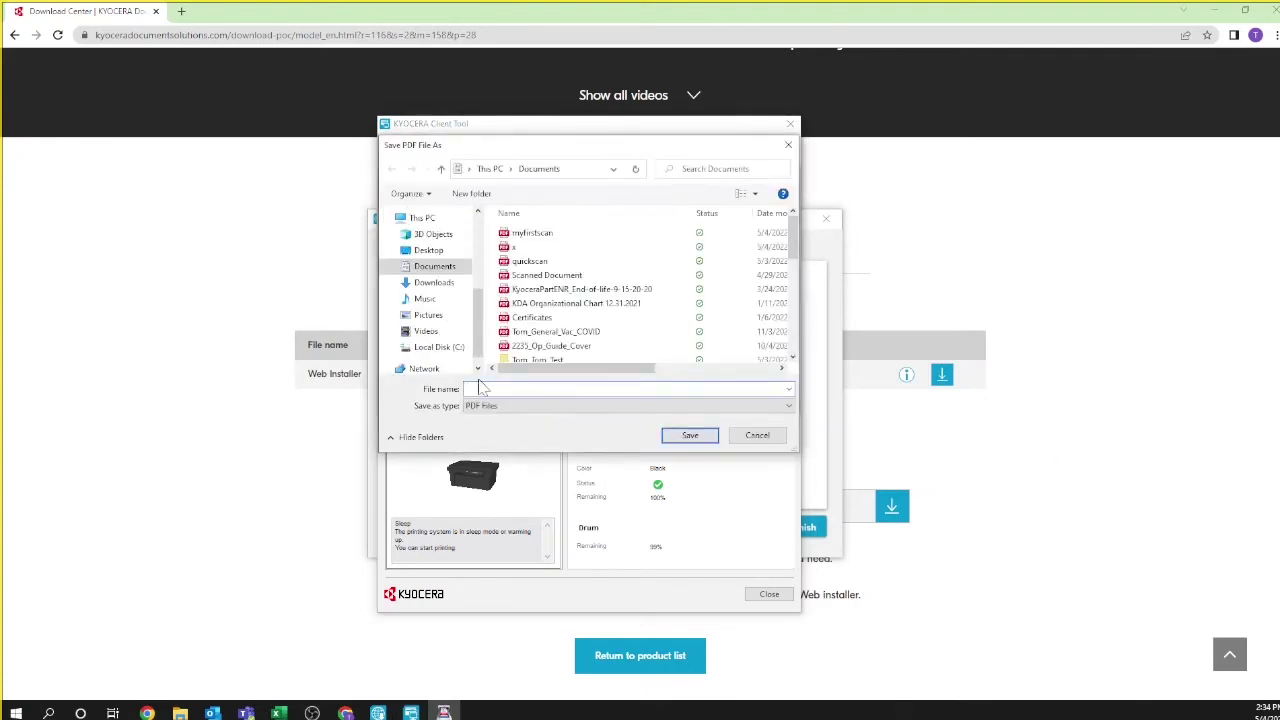
type("myfirstscan")
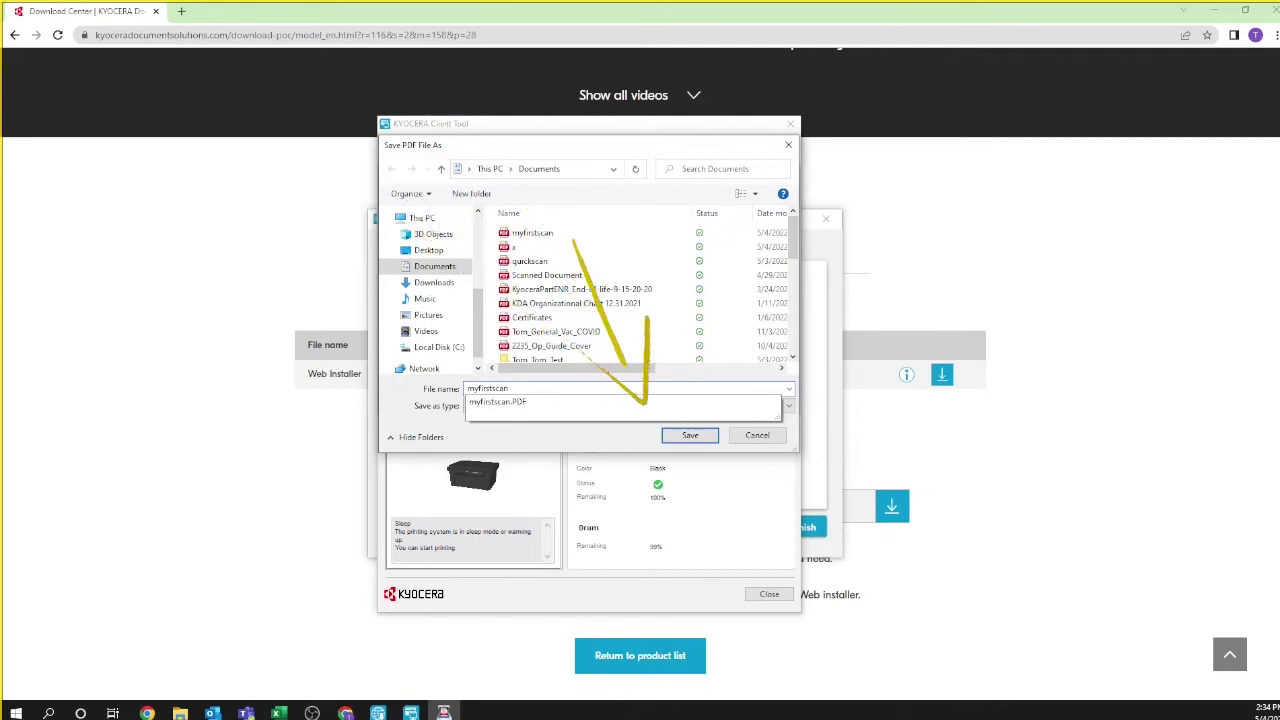
key("Return")
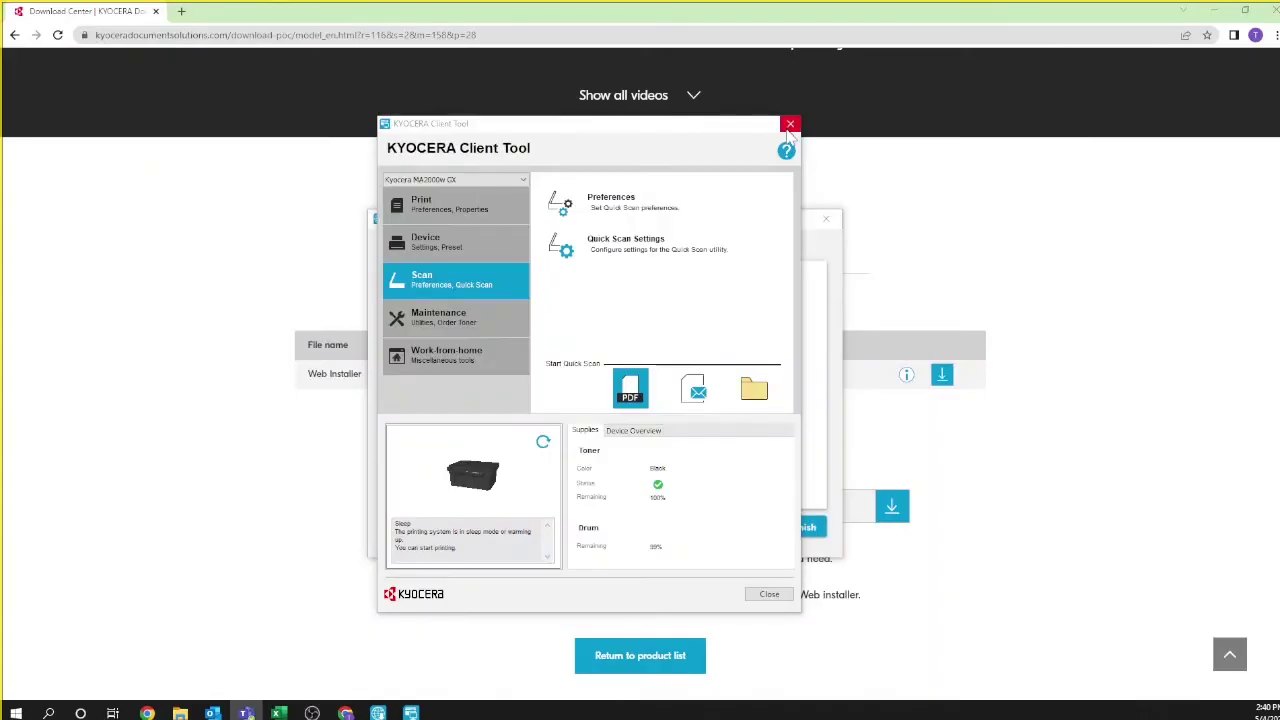
Step: Close the Client Tool, then finish the printer configuration and exit the Web Installer
left_click(790, 126)
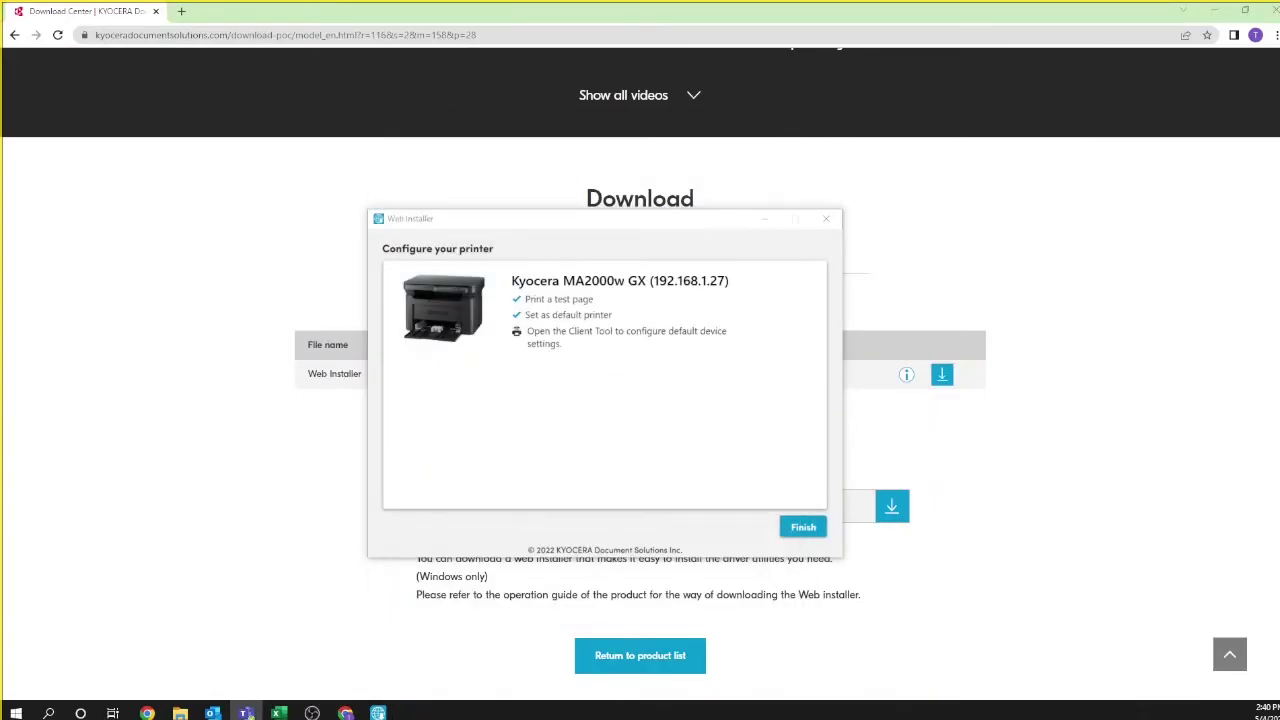
left_click(801, 533)
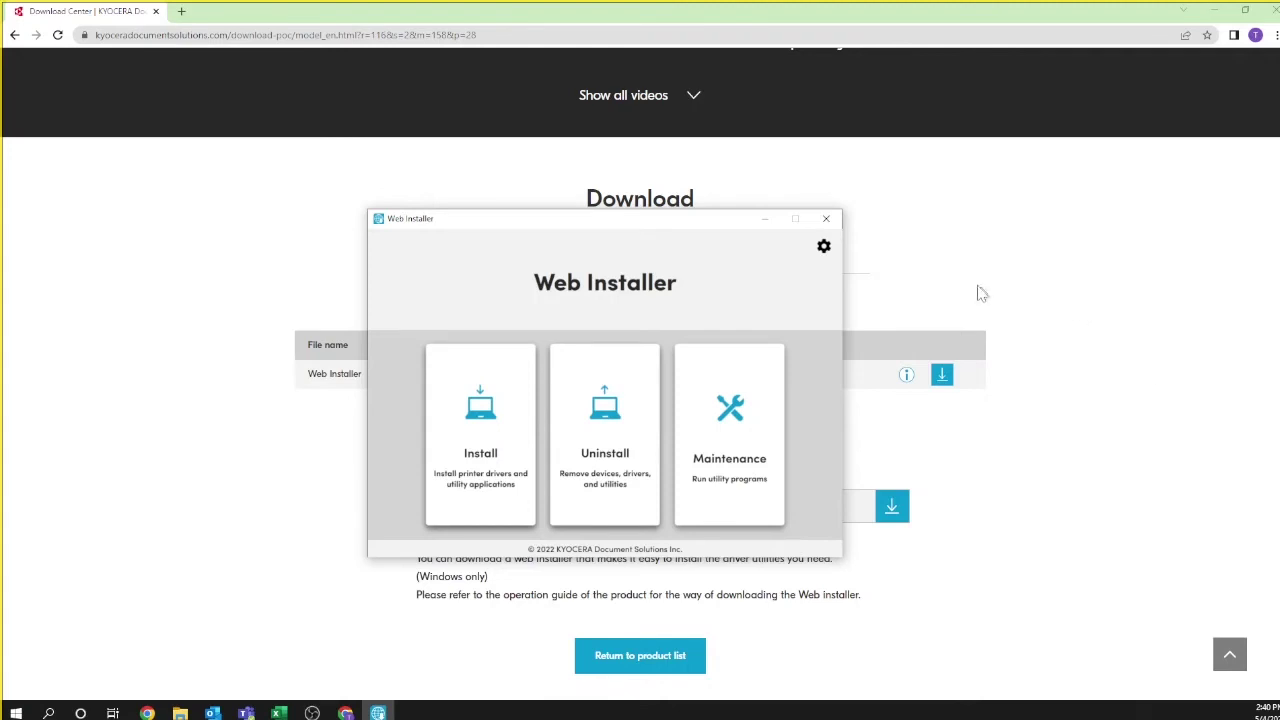
left_click(826, 220)
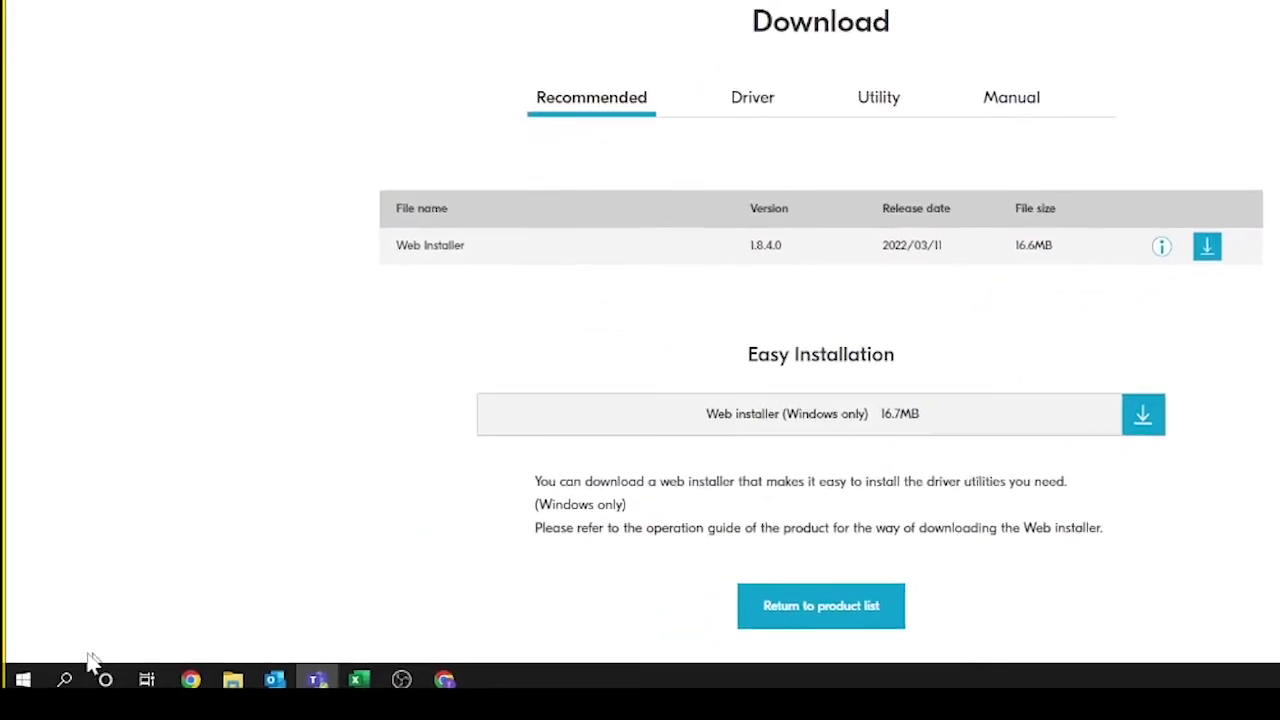
Step: Search the computer for "kyoce" and launch the KYOCERA Client Tool
left_click(22, 662)
type("kyoce")
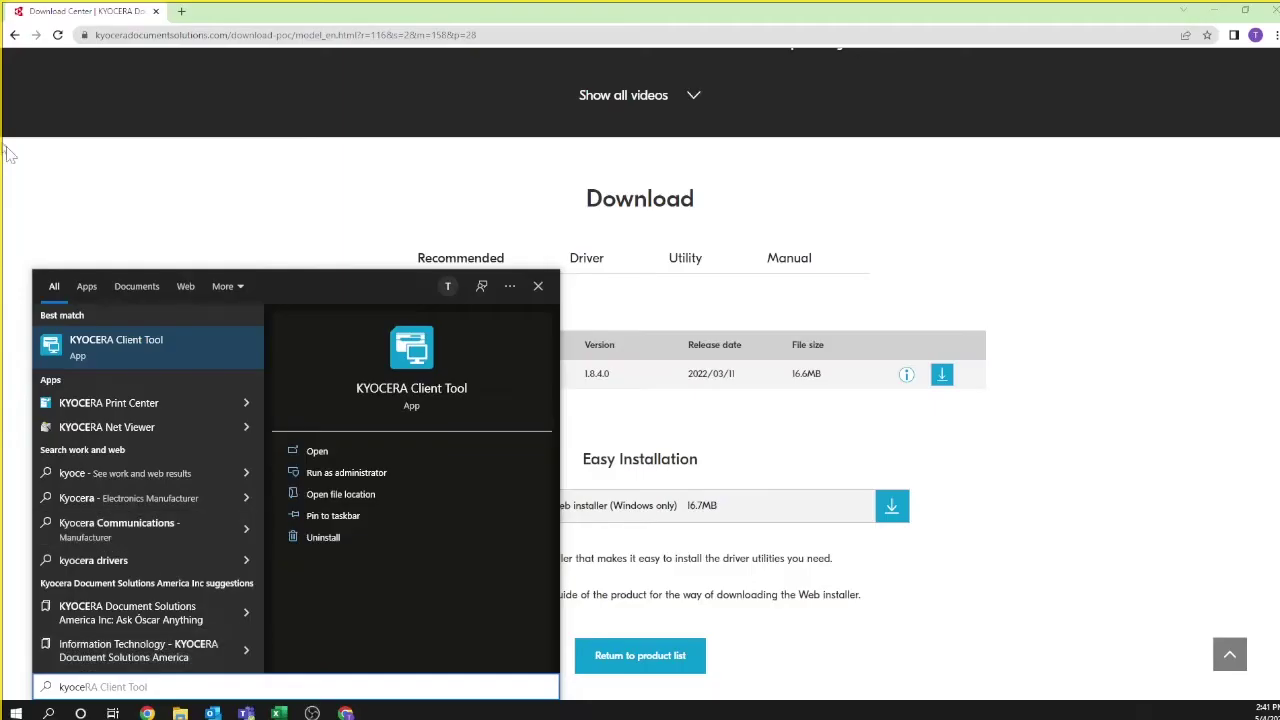
left_click(137, 356)
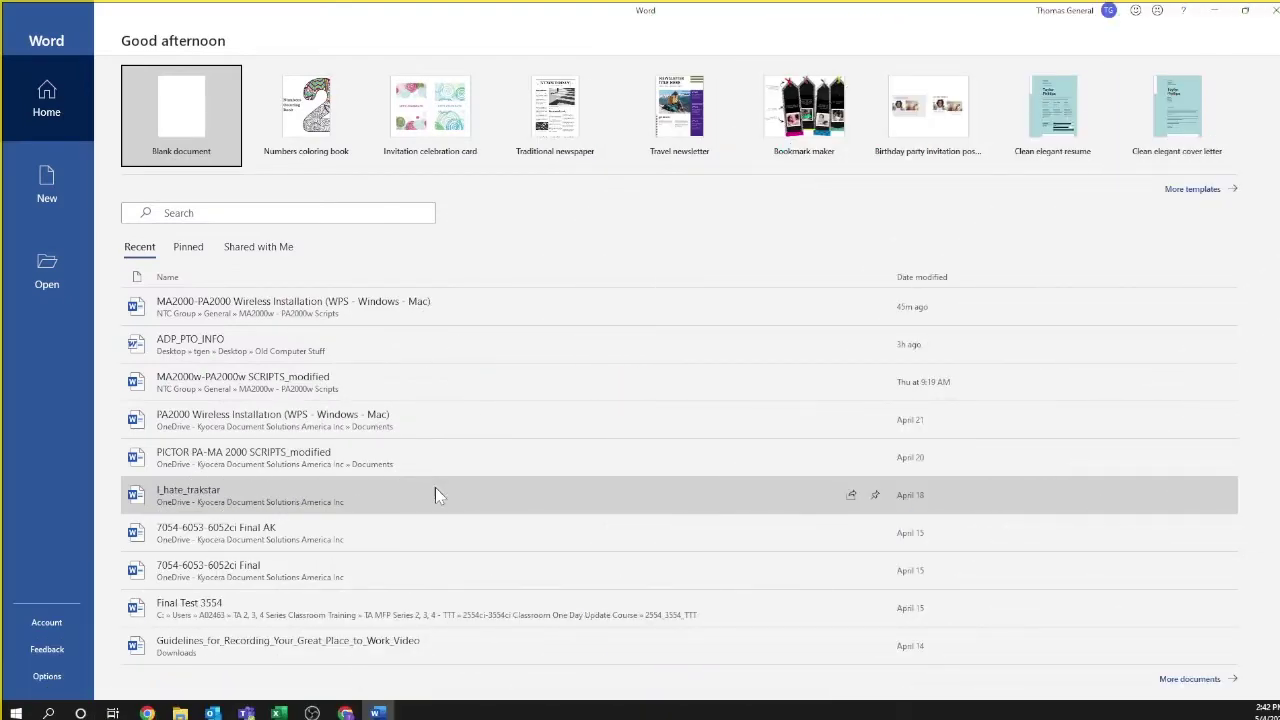
left_click(413, 527)
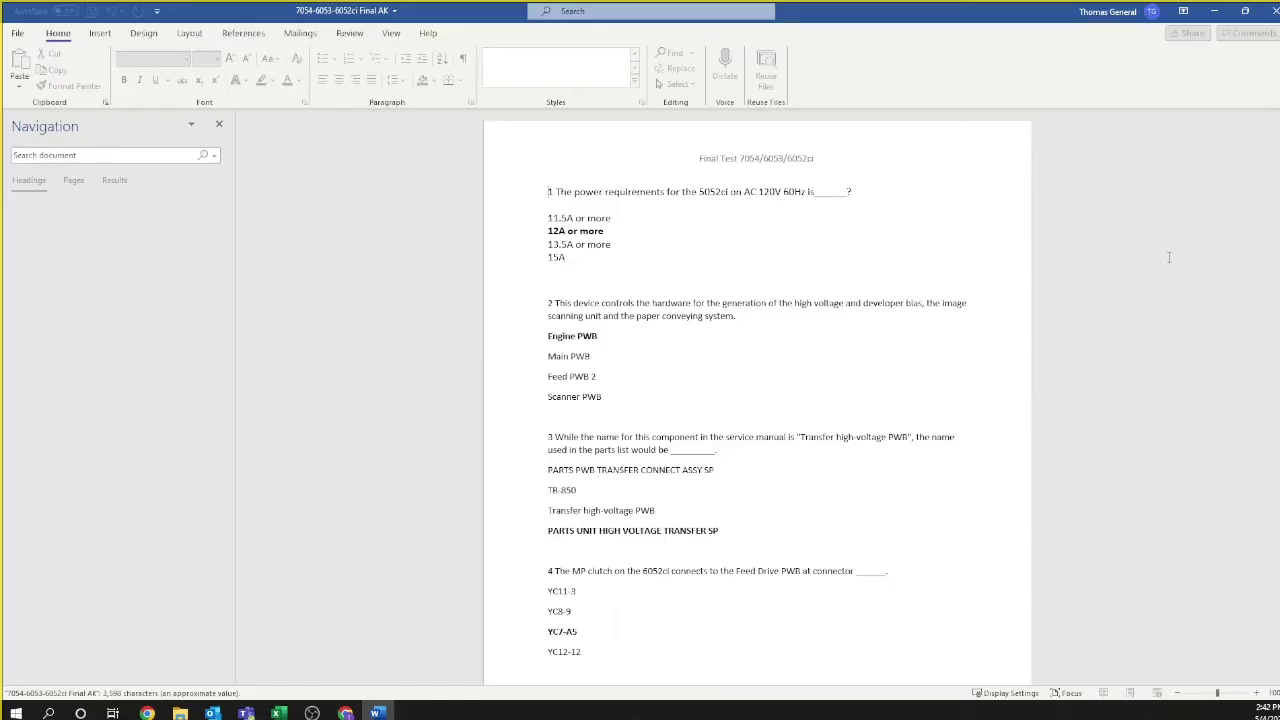
left_click(19, 34)
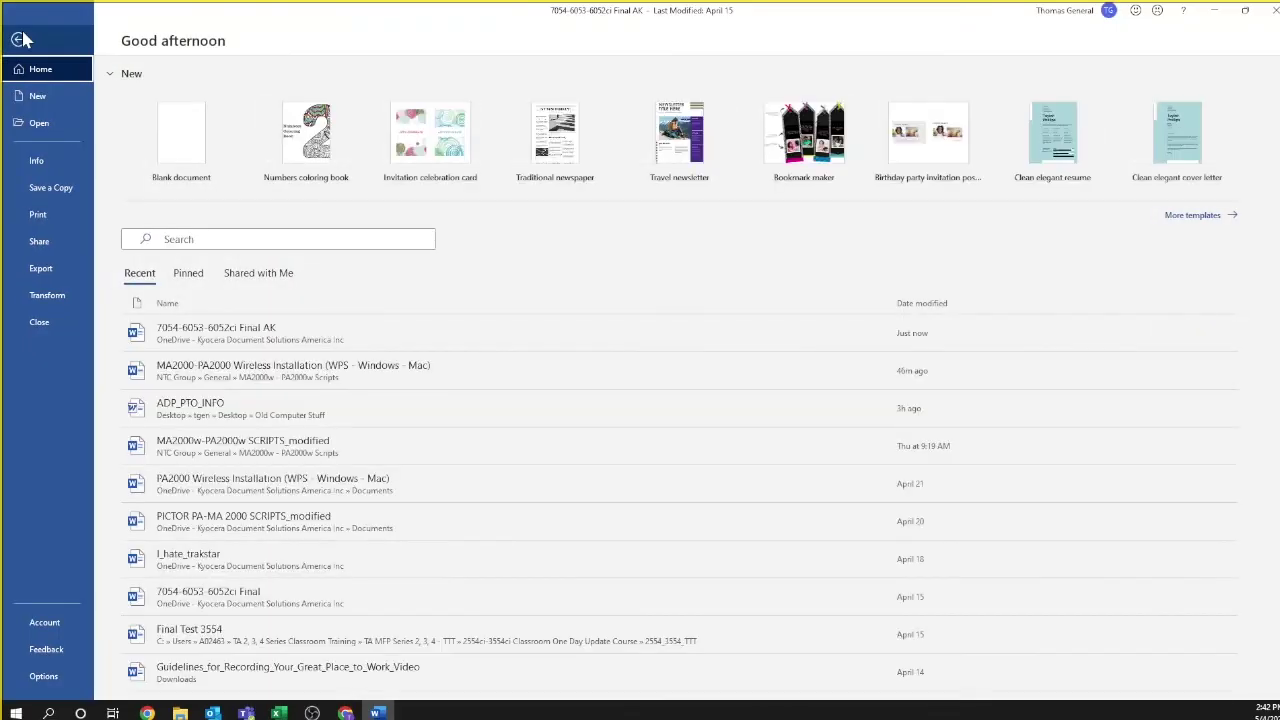
left_click(78, 216)
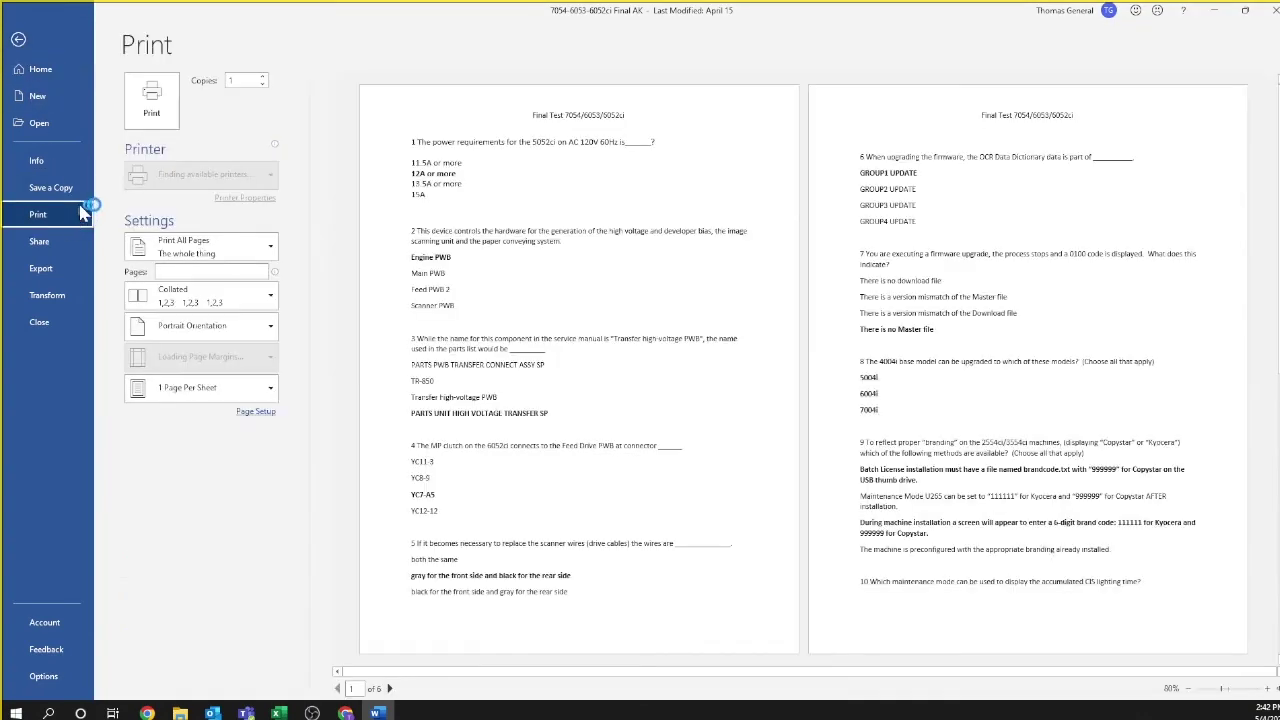
mouse_move(275, 177)
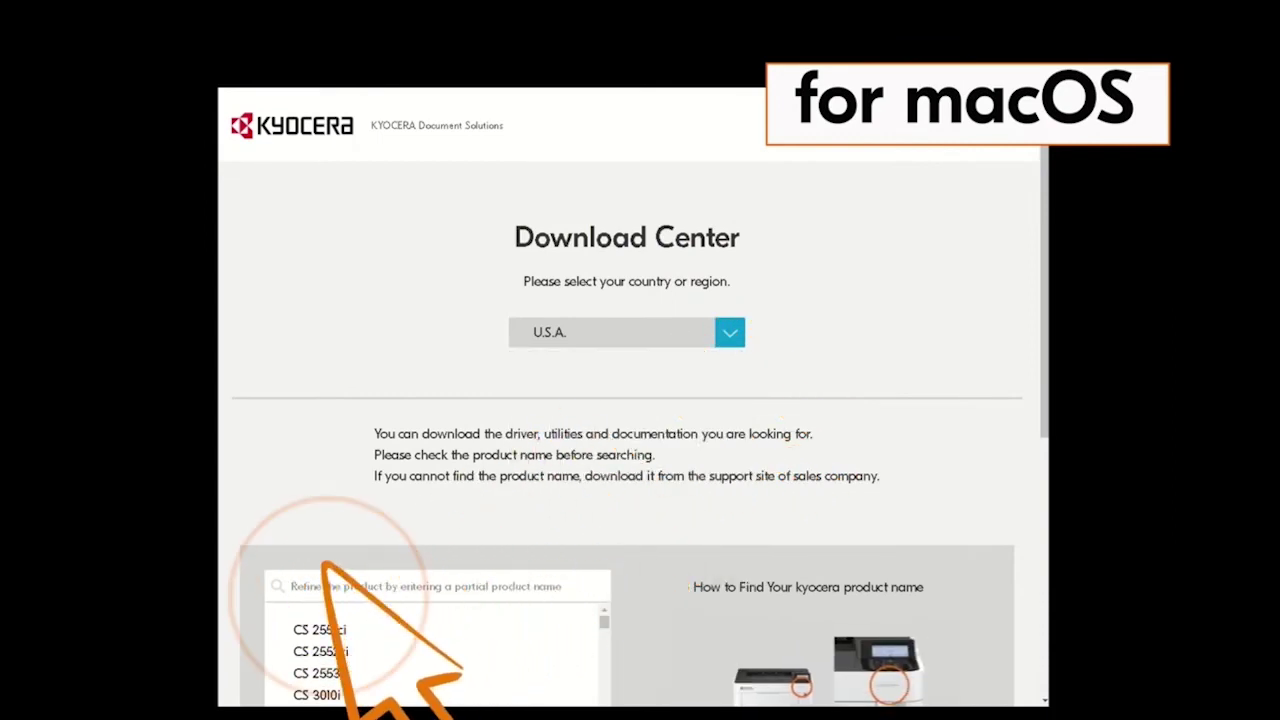
Step: Find the MA2000w in the Download Center and select Mac OS X 10.9 or later with the English(US) language
type("MA")
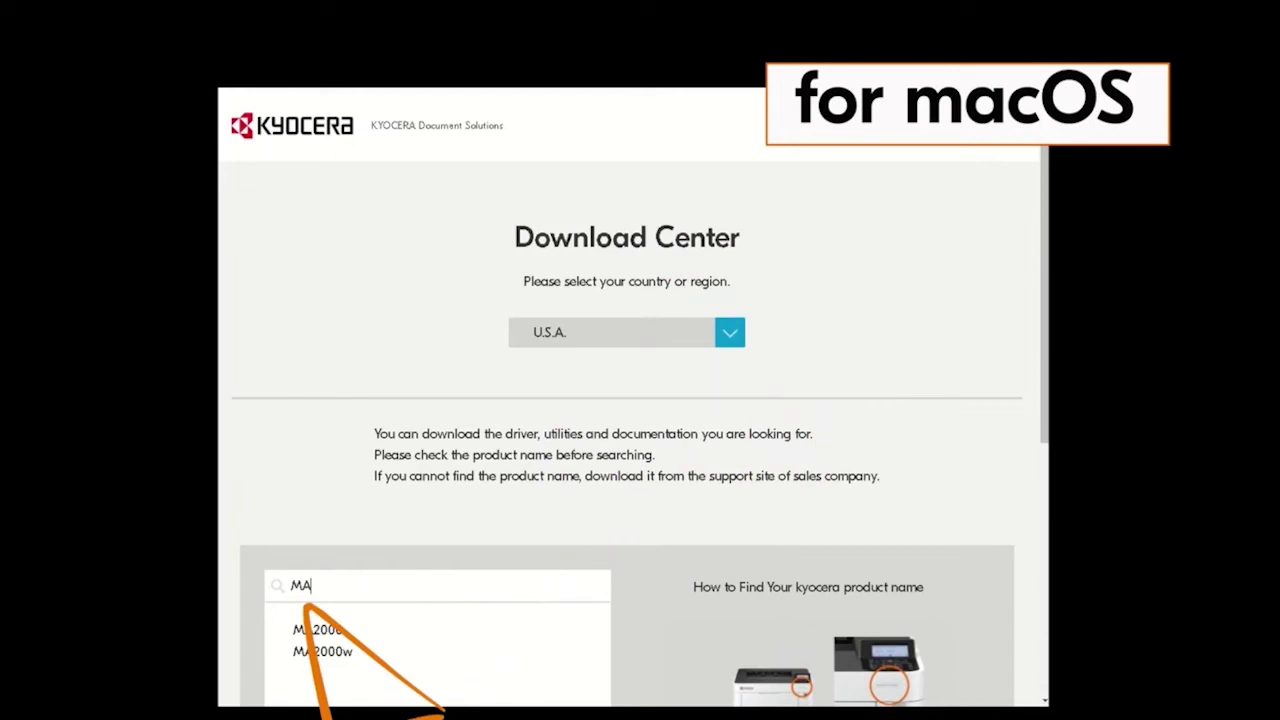
left_click(322, 651)
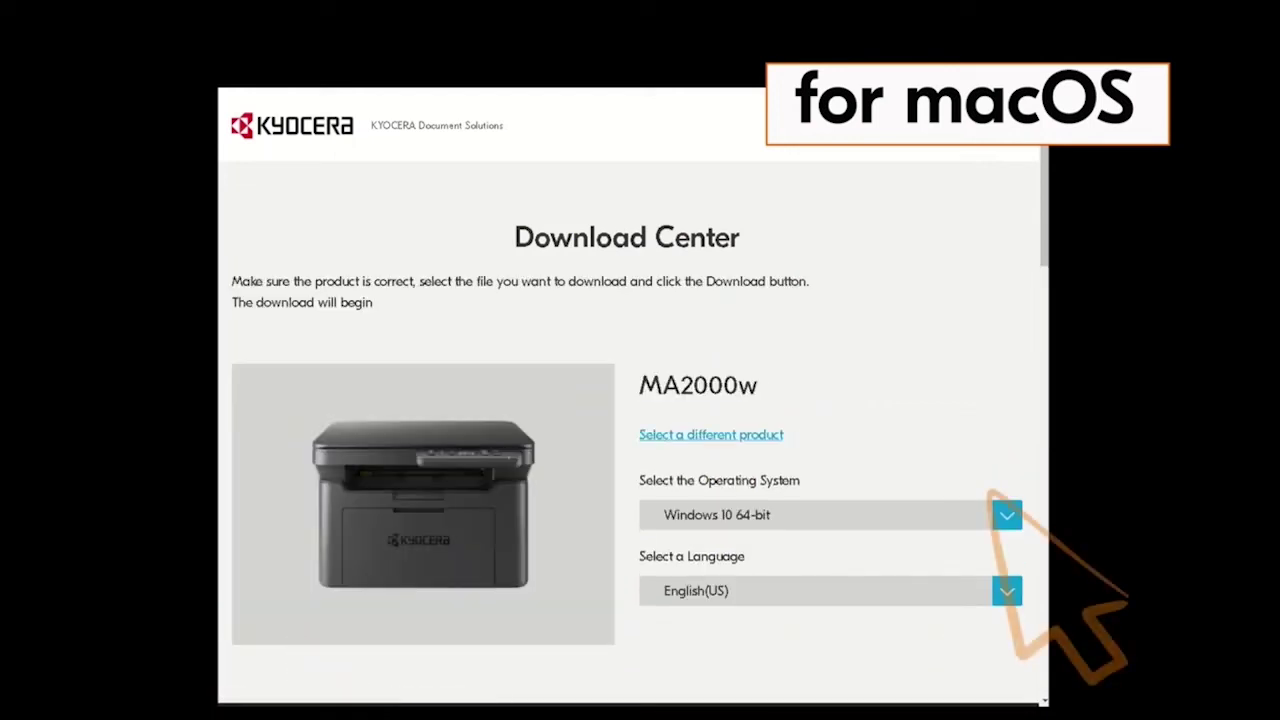
left_click(1004, 513)
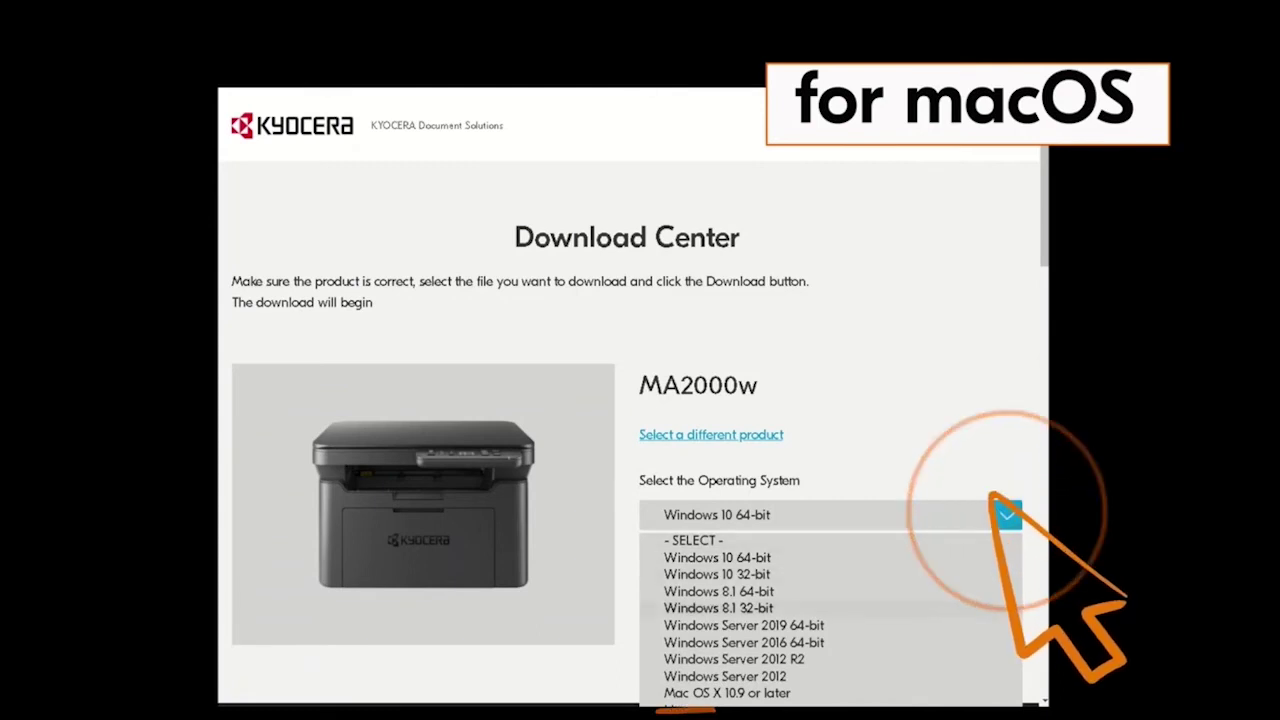
left_click(700, 692)
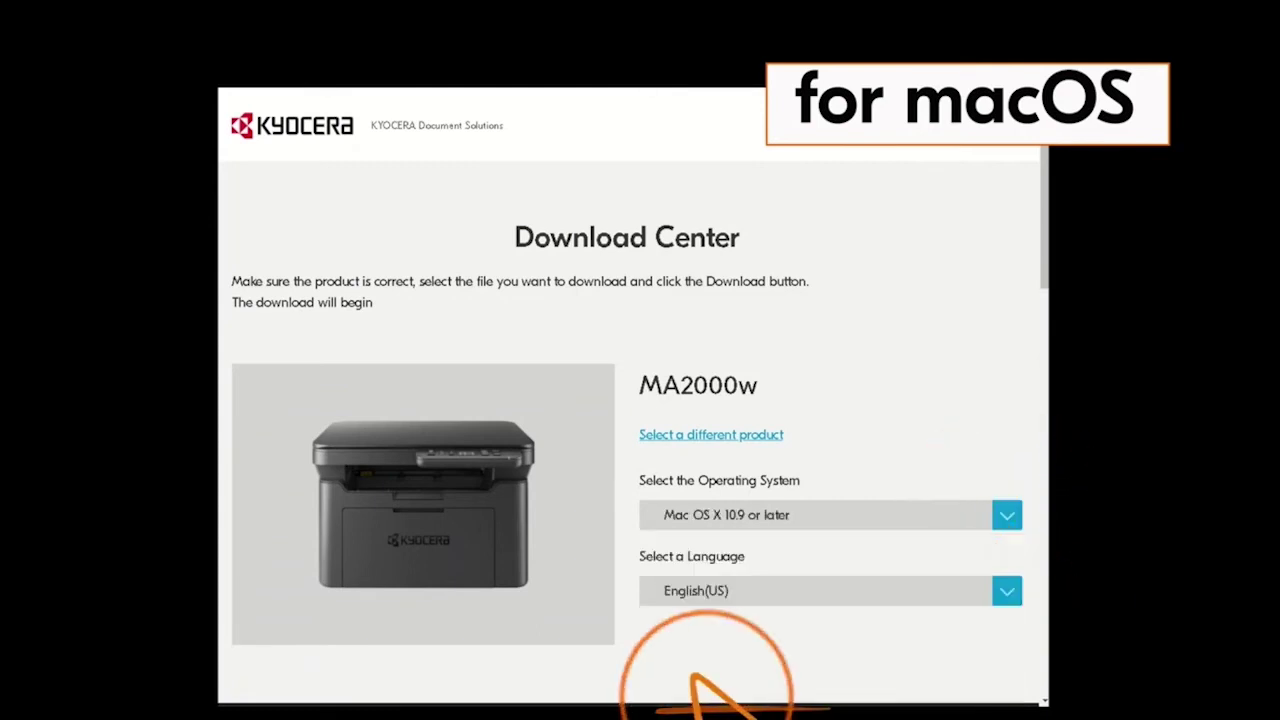
left_click(1006, 590)
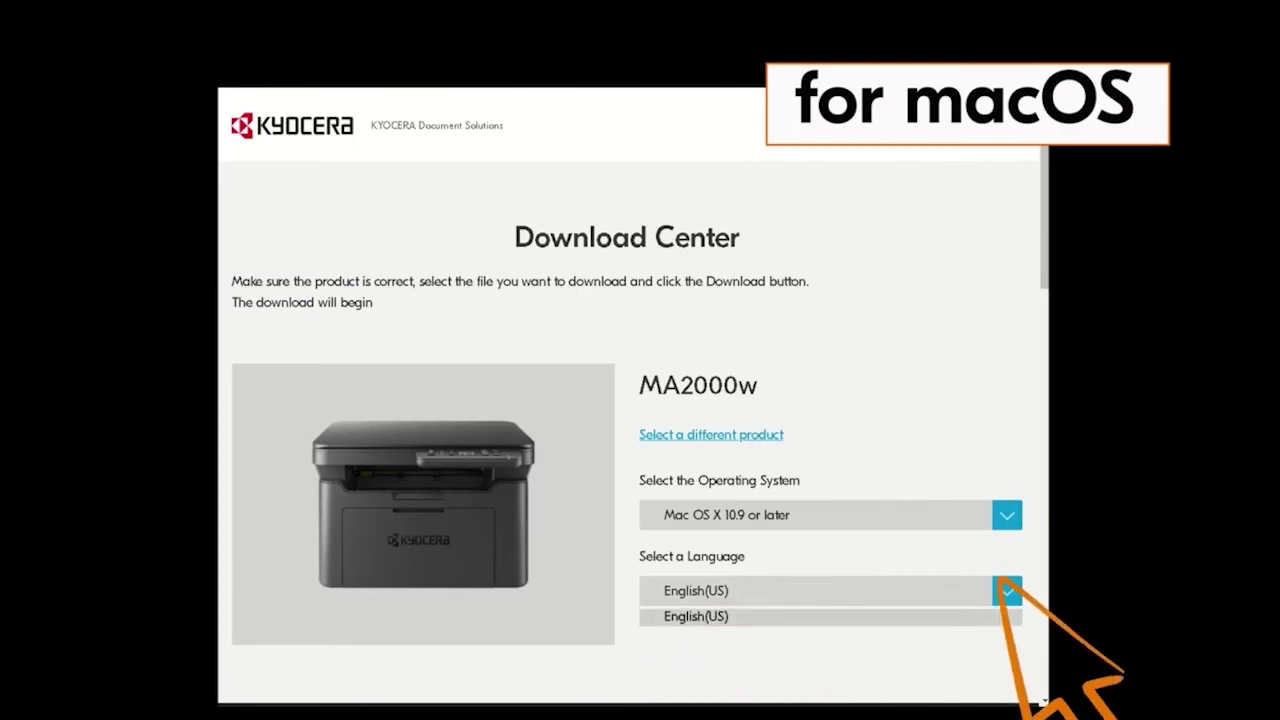
left_click(1006, 590)
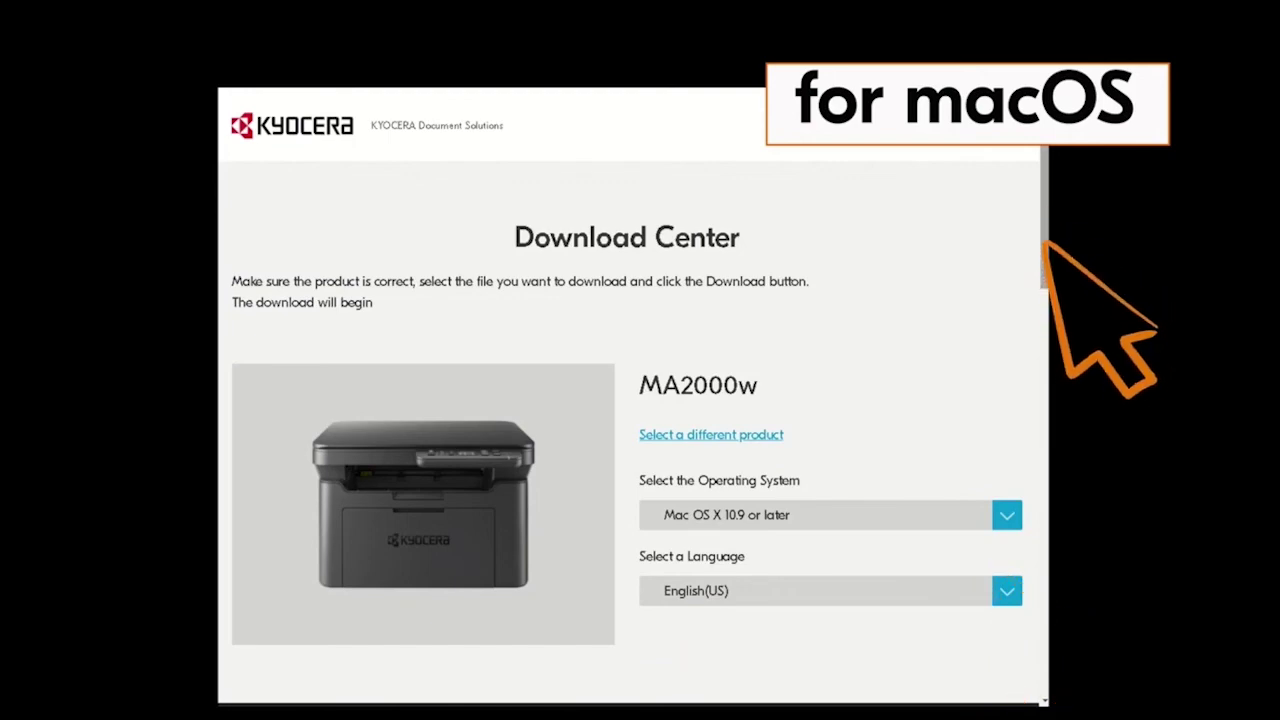
Step: Request the macOS software download for the MA2000w and accept its license agreement
left_click_drag(1046, 243, 1055, 552)
left_click(953, 403)
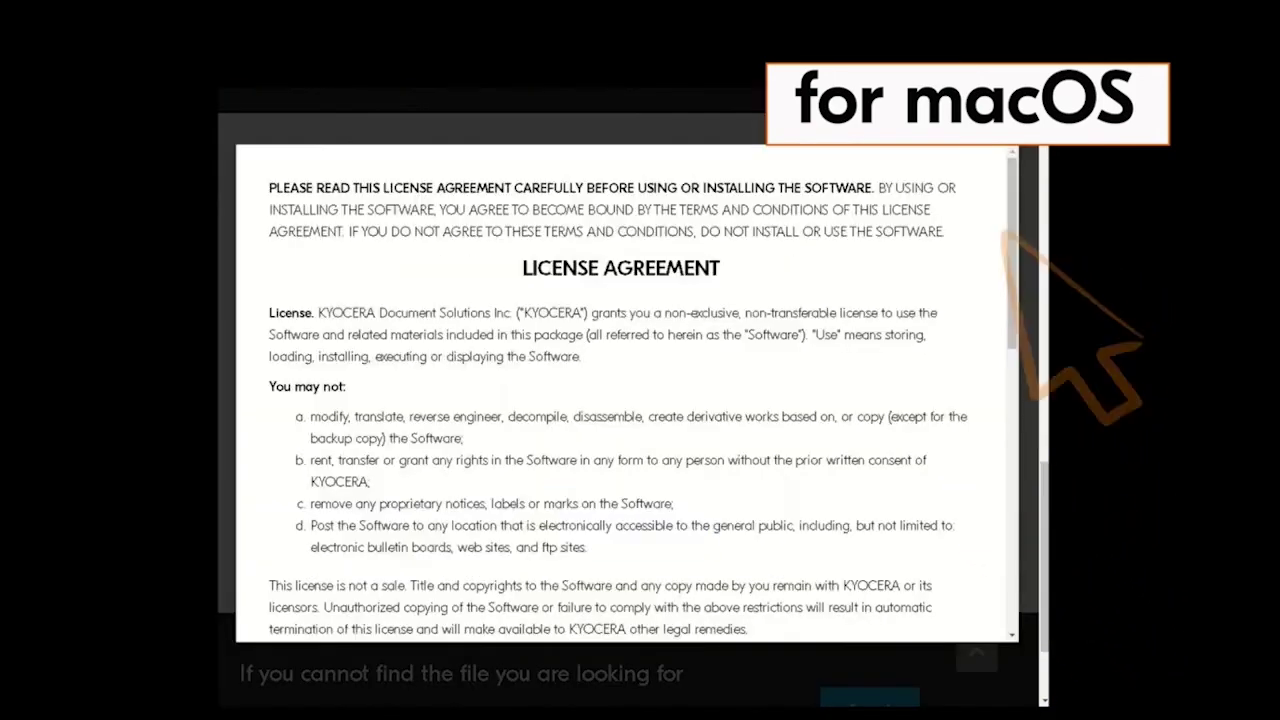
left_click_drag(1014, 300, 1043, 566)
left_click(712, 560)
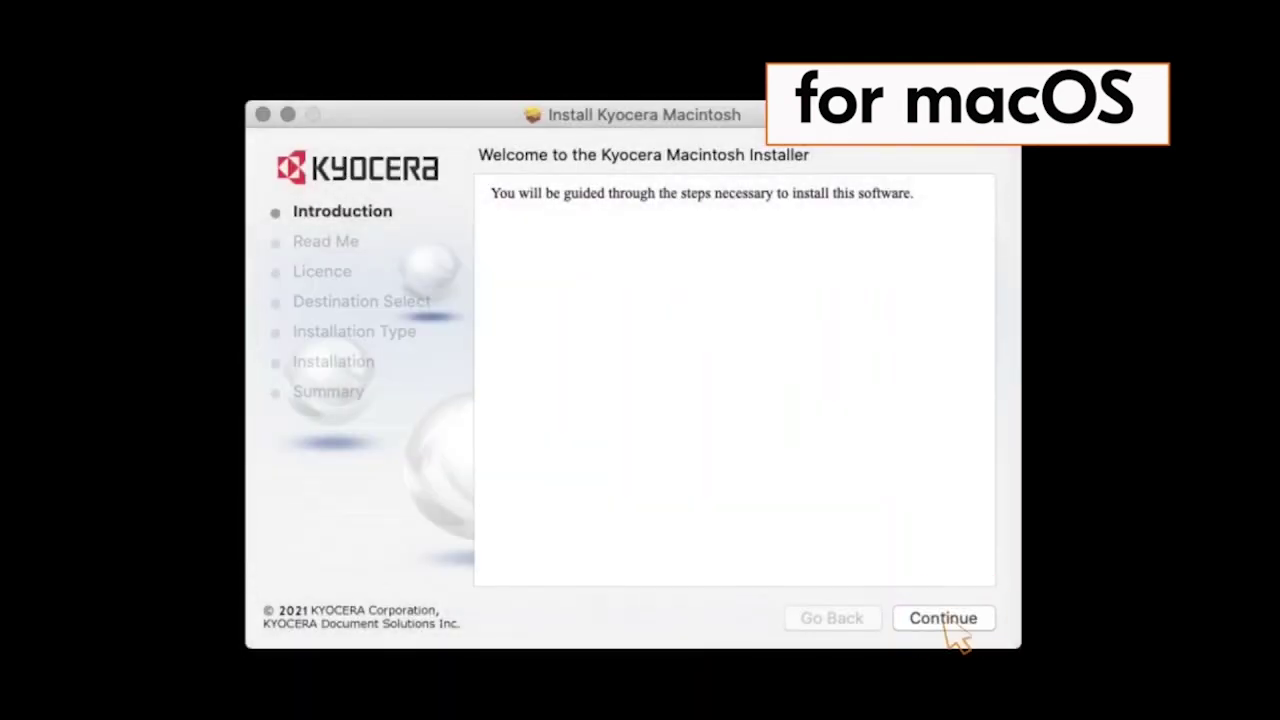
Step: Complete the Kyocera Macintosh installer, agreeing to the software licence and performing a standard install on Macintosh HD
left_click(943, 618)
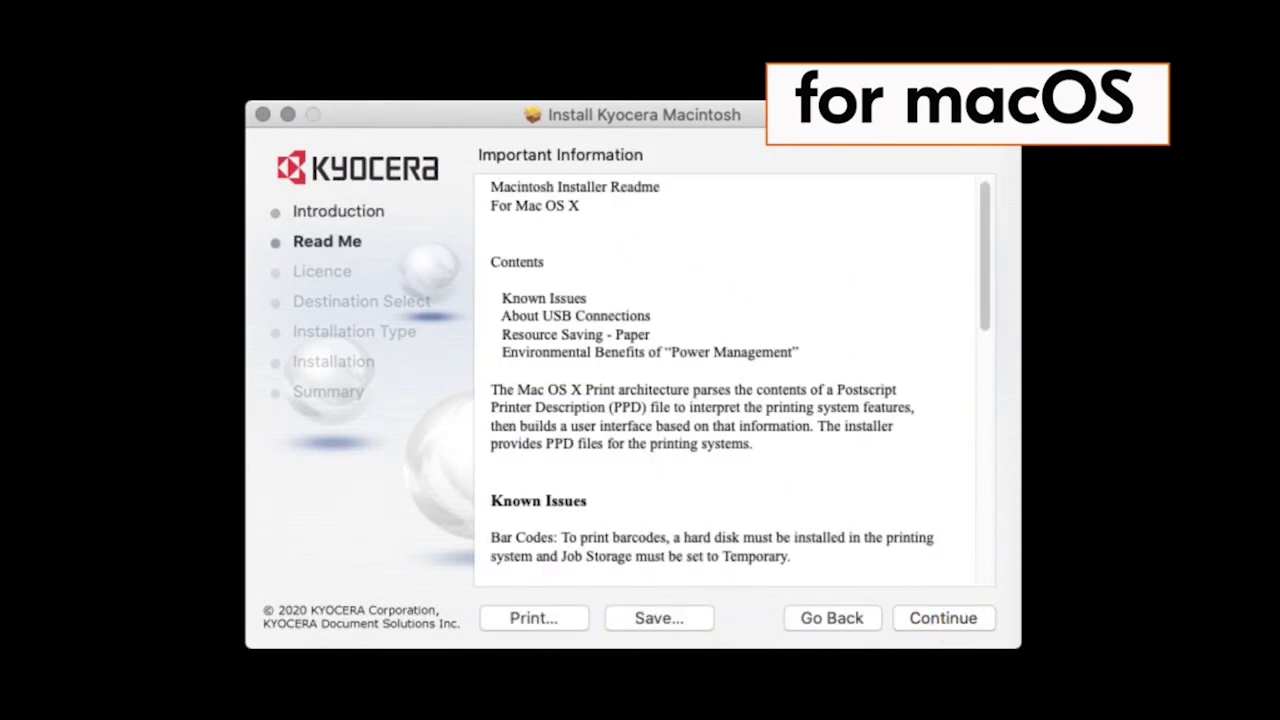
left_click(943, 618)
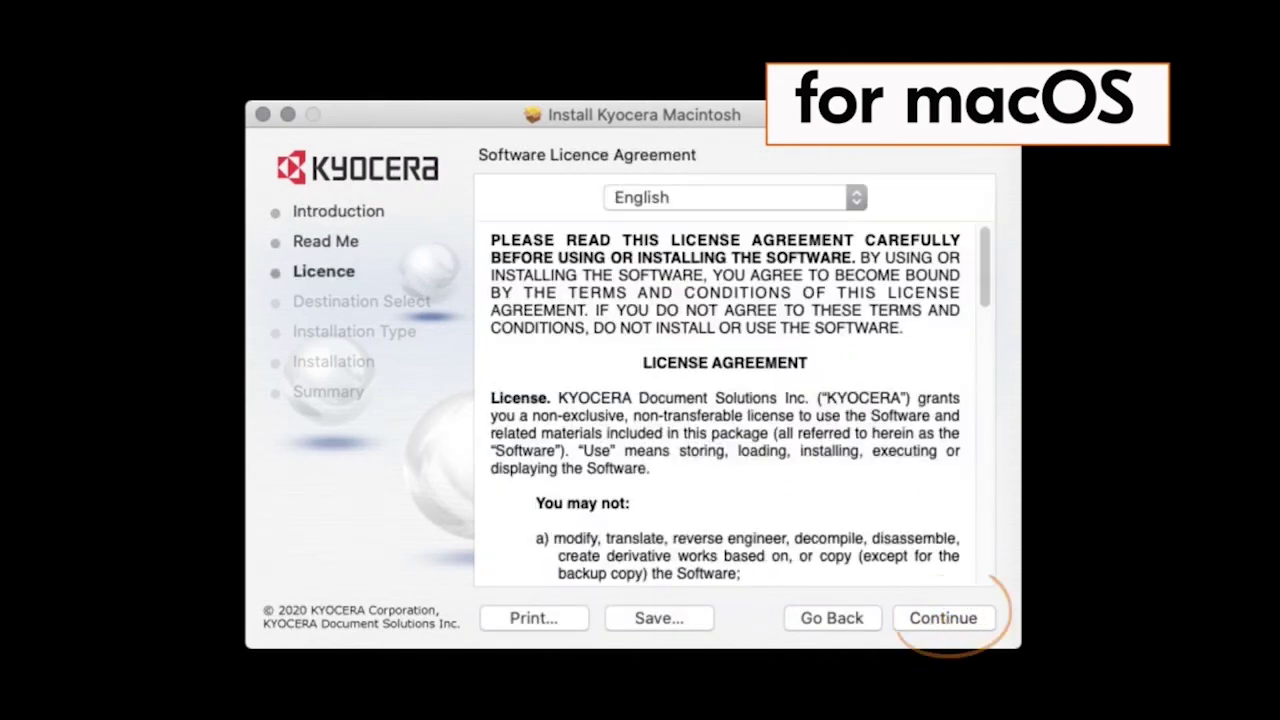
left_click(948, 625)
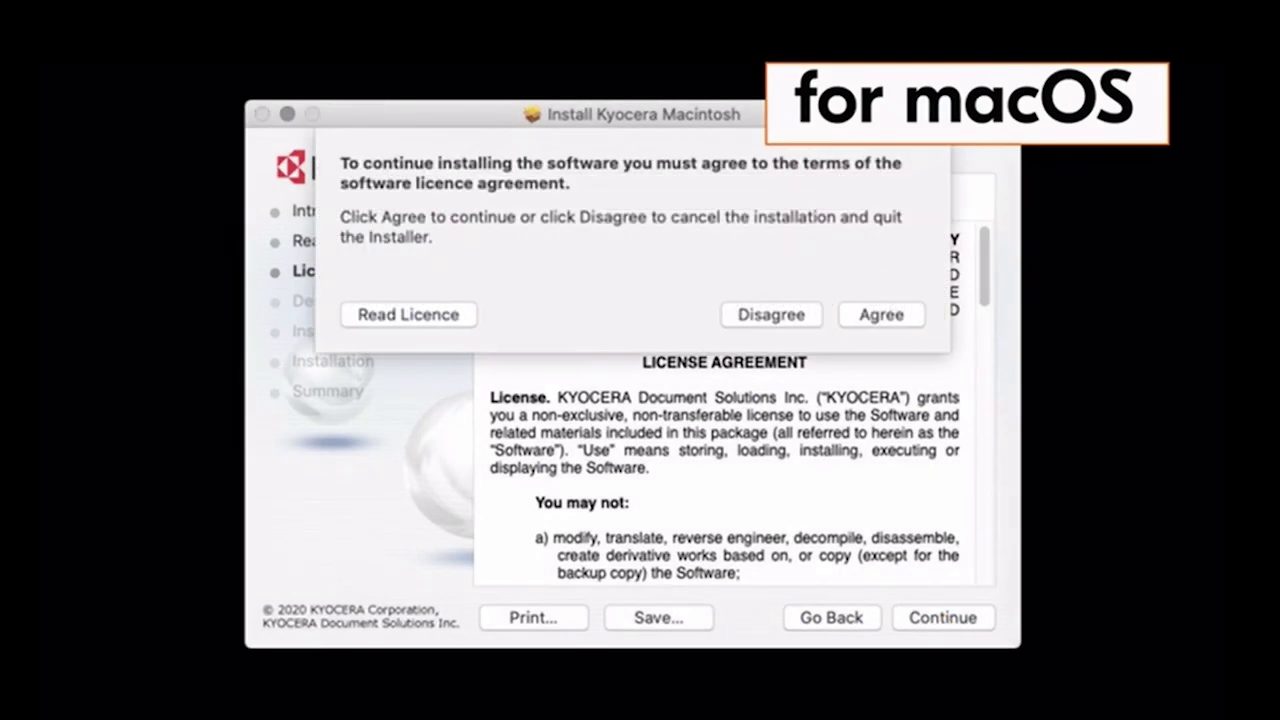
left_click(881, 316)
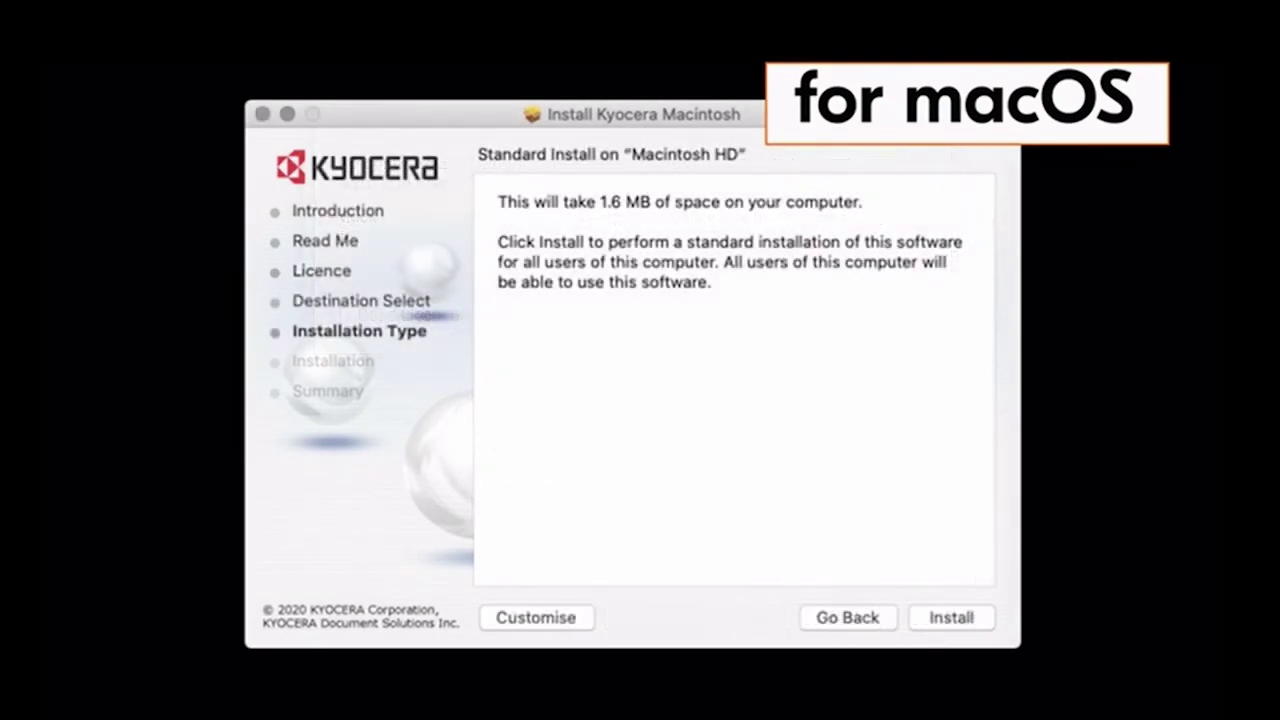
left_click(986, 624)
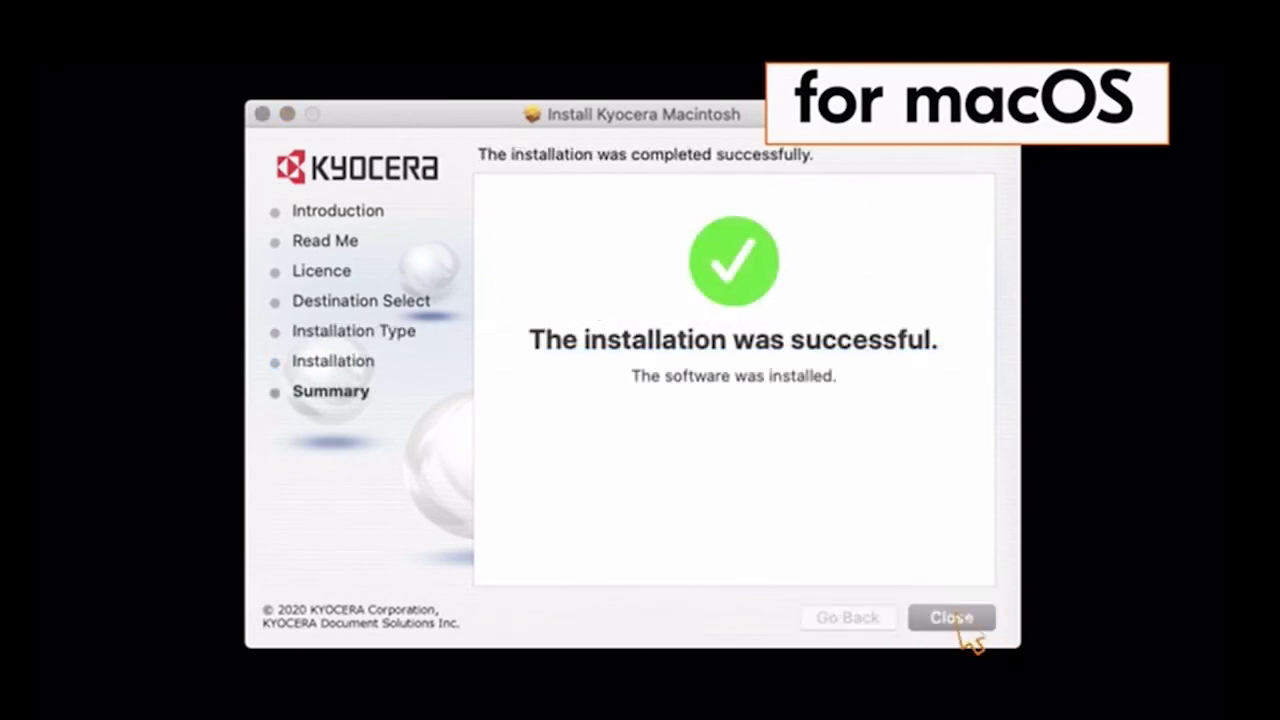
left_click(960, 622)
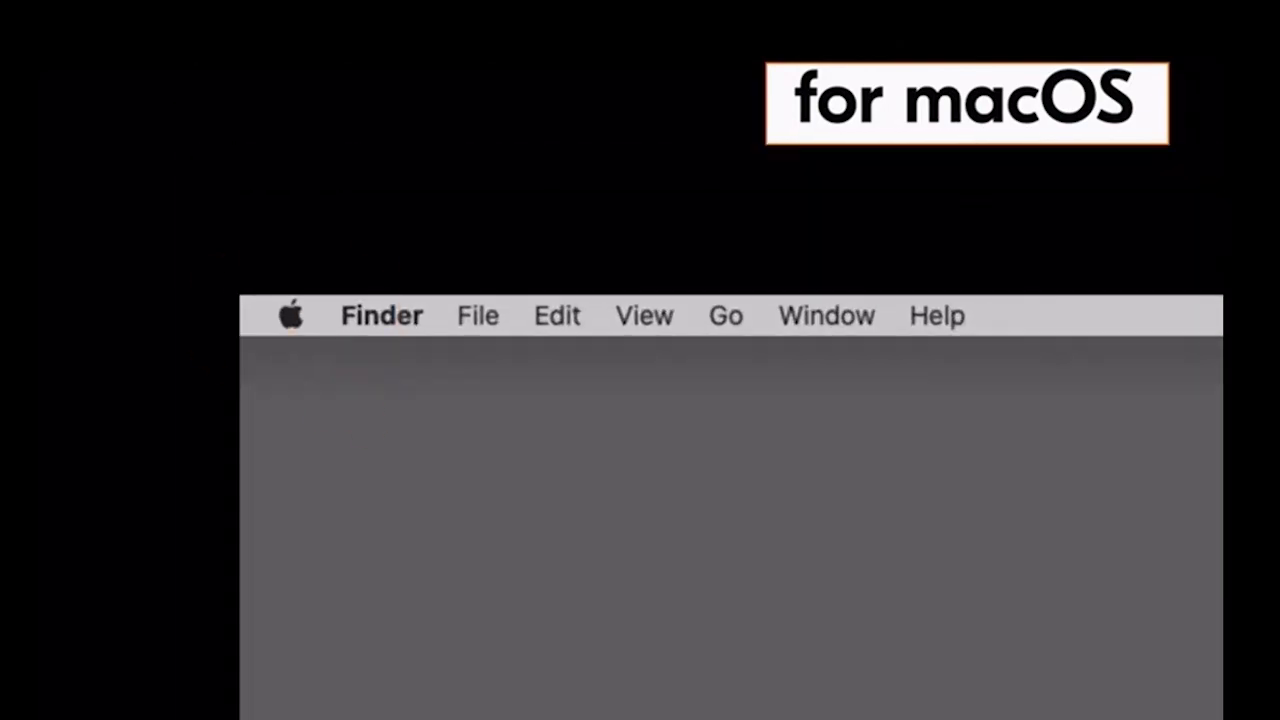
Step: Switch to System Preferences, open the Printers & Scanners settings and start adding a new printer
left_click(198, 83)
left_click(219, 128)
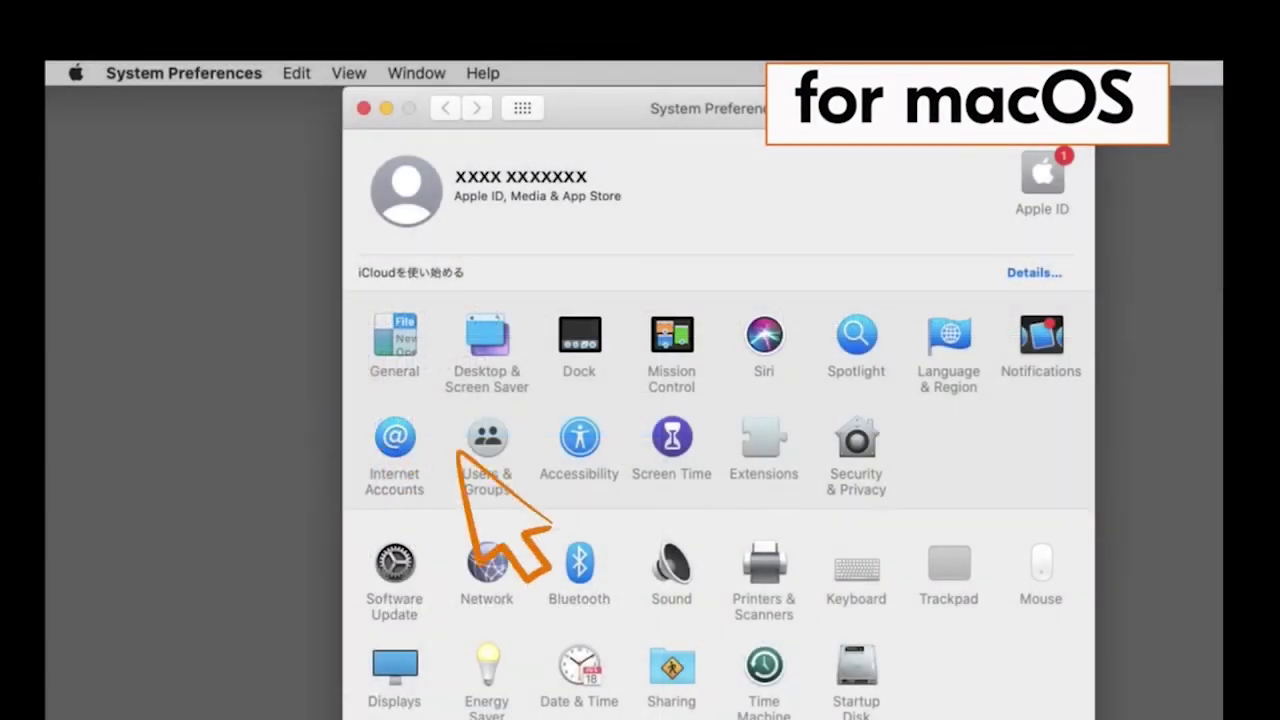
left_click(766, 560)
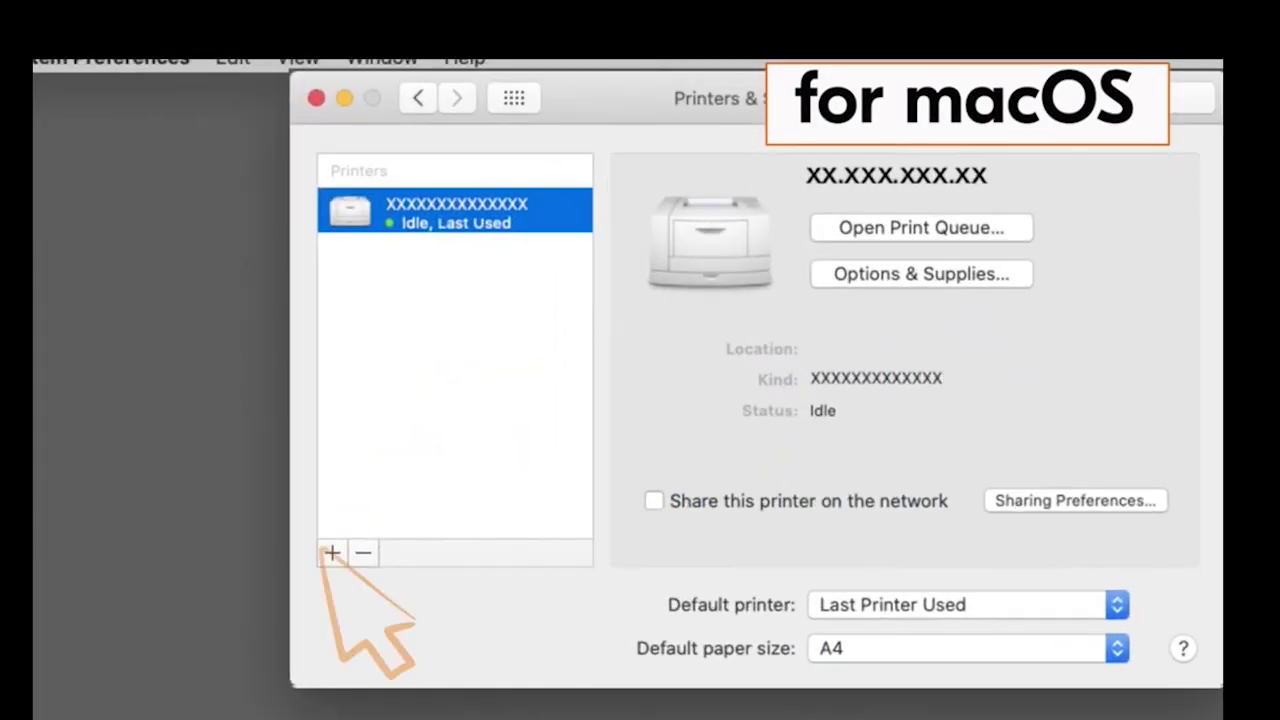
left_click(347, 528)
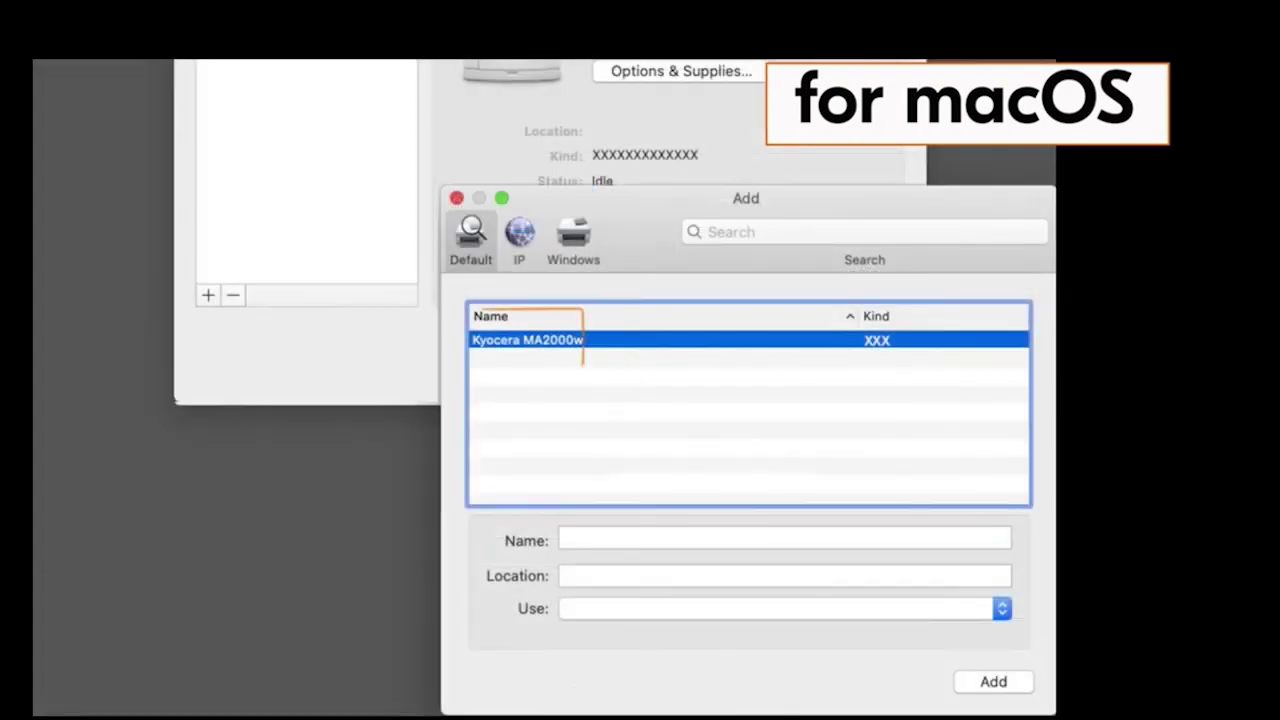